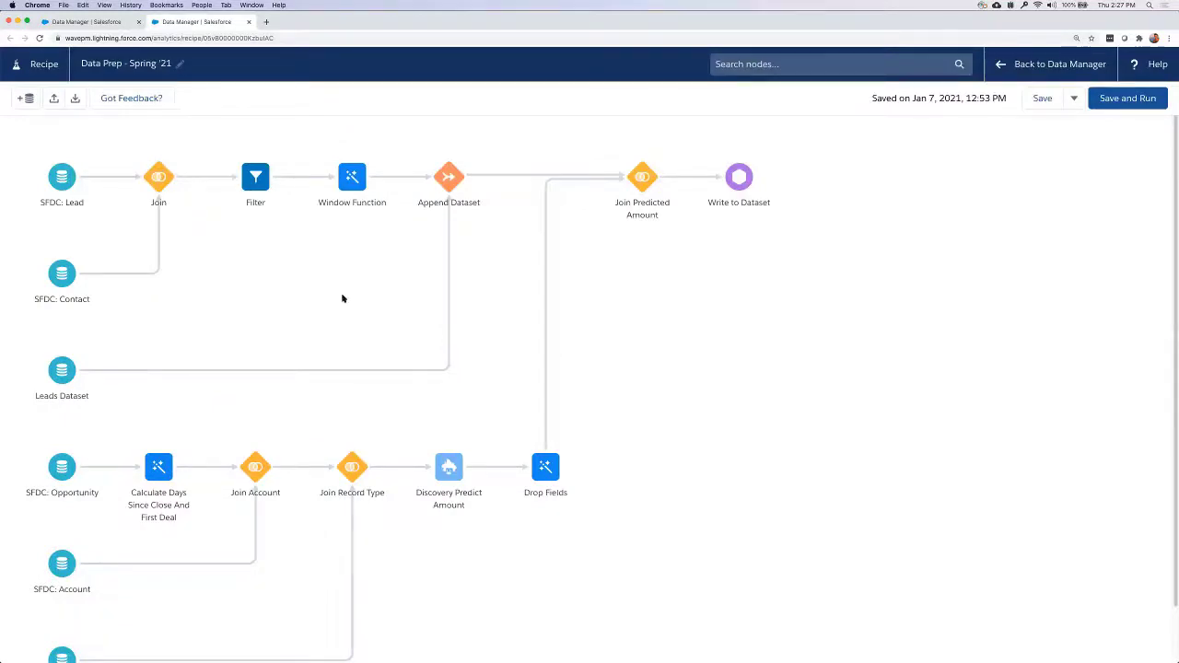
Step: Examine the SFDC: Opportunity input node's data preview and selected columns, leaving its column selection unchanged
key(super+minus)
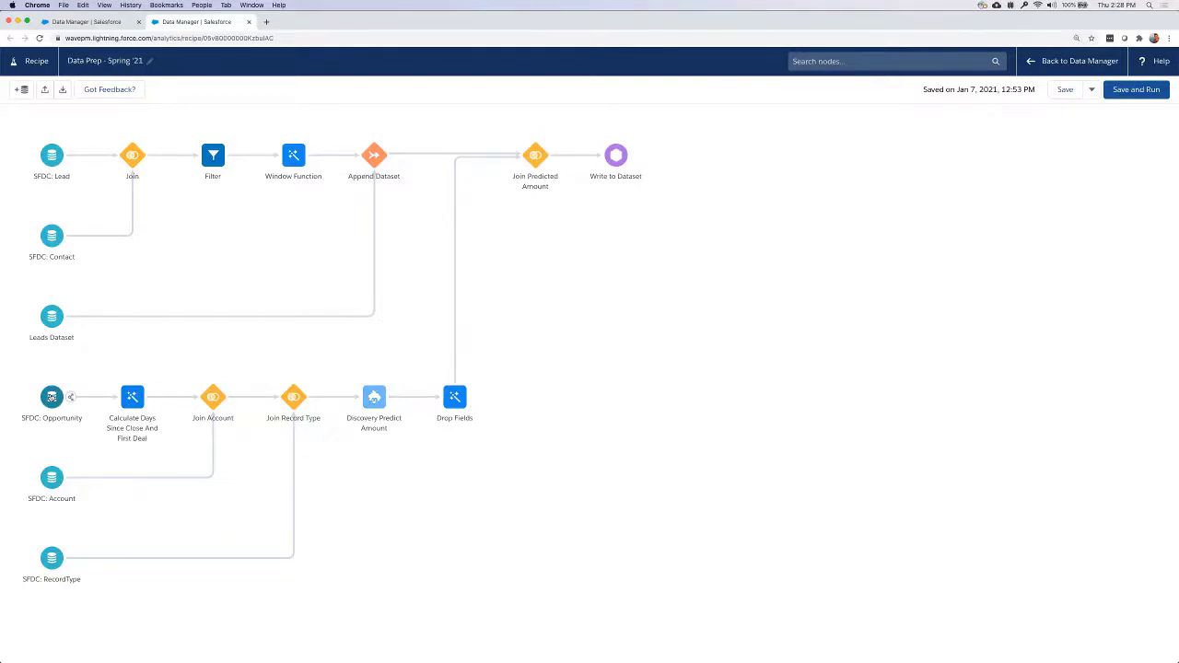
click(51, 396)
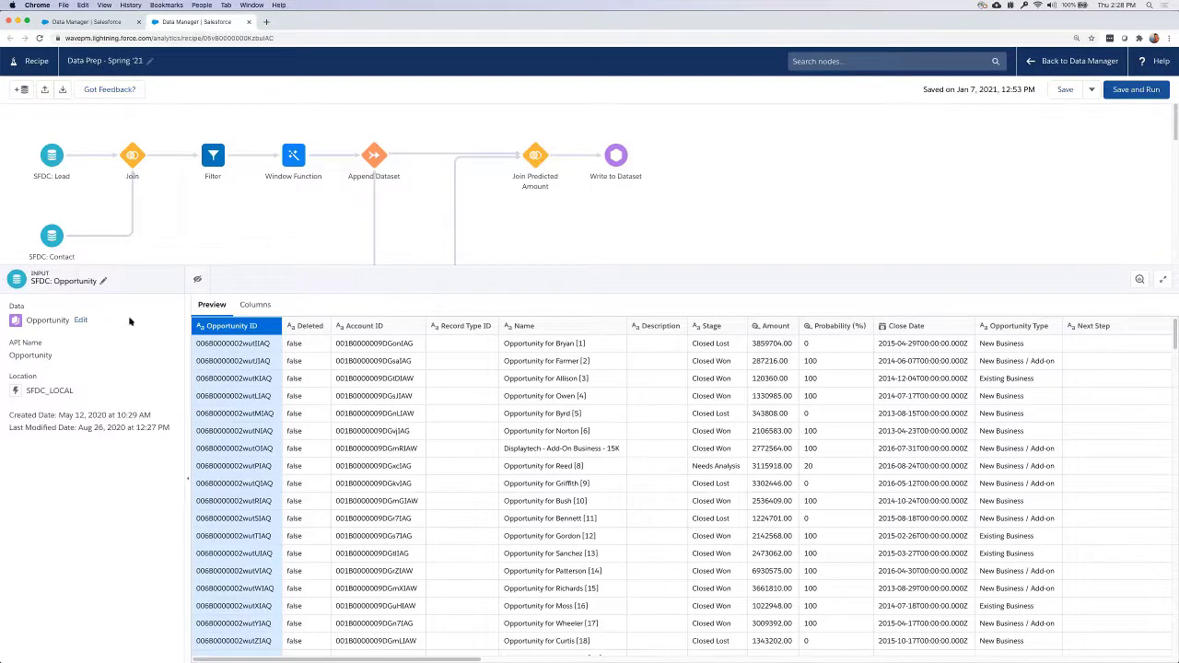
click(81, 320)
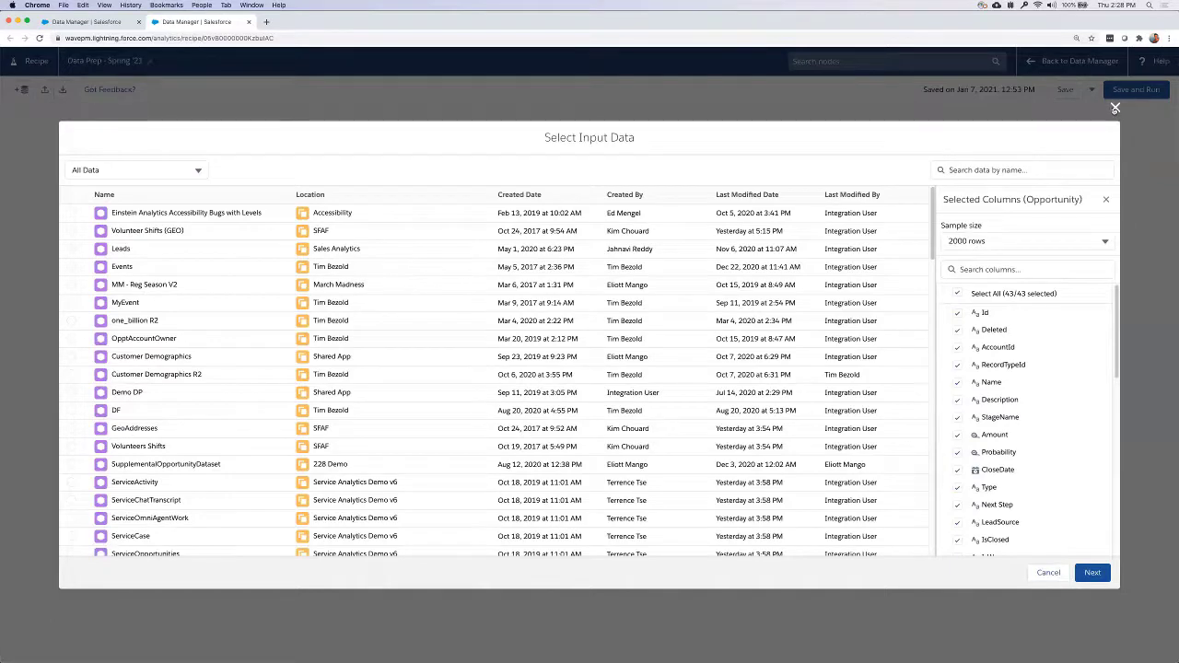
click(1114, 109)
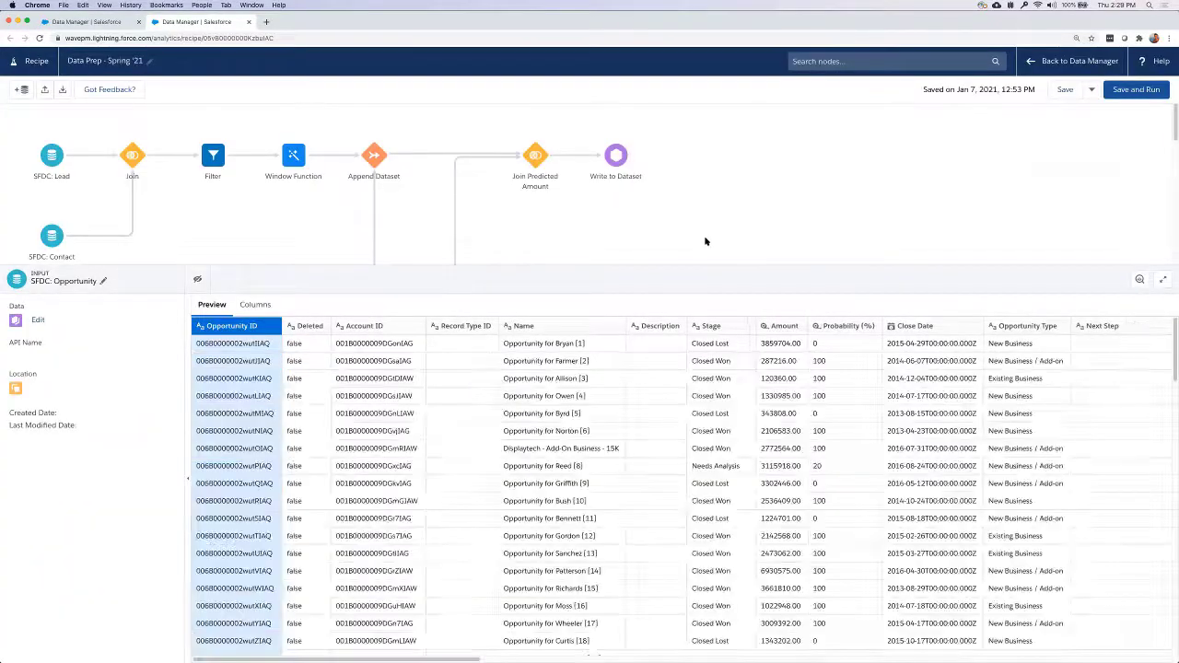
click(705, 241)
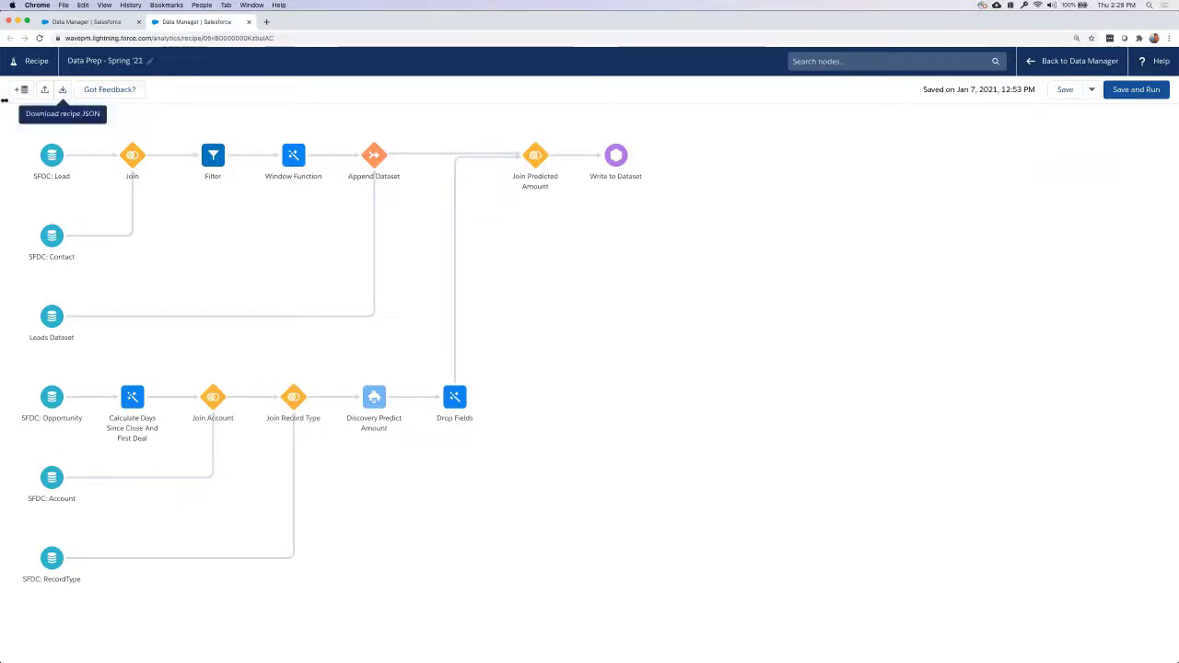
Step: Add the Events dataset as a recipe input and place its node below the Drop Fields node
click(20, 90)
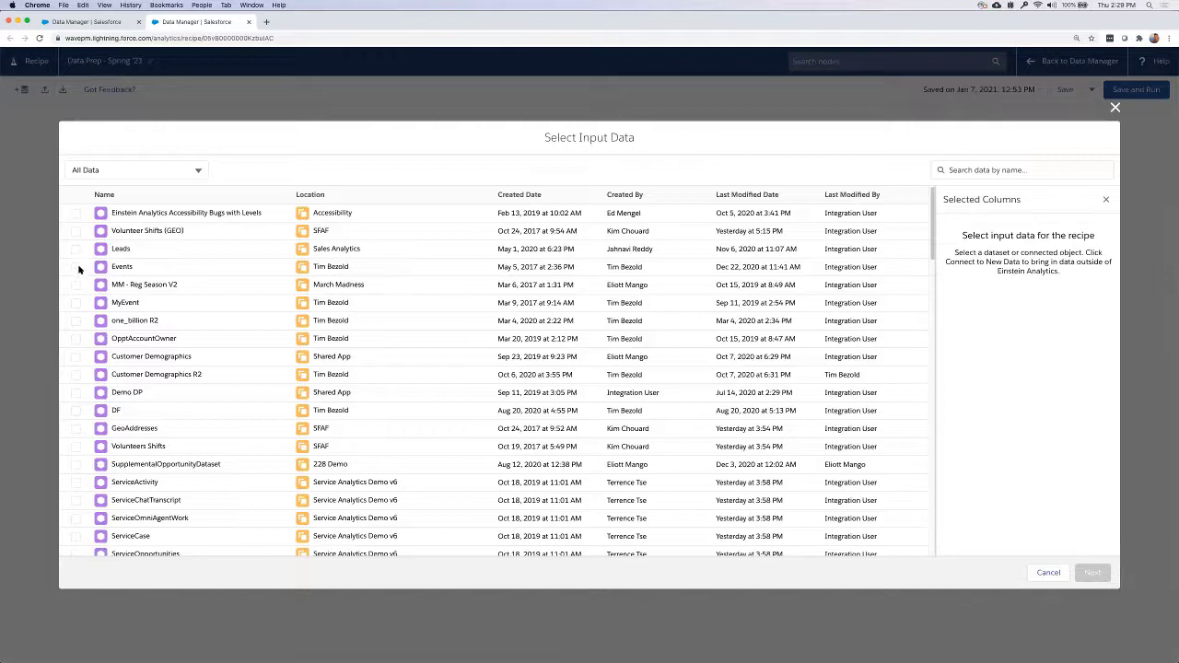
click(77, 250)
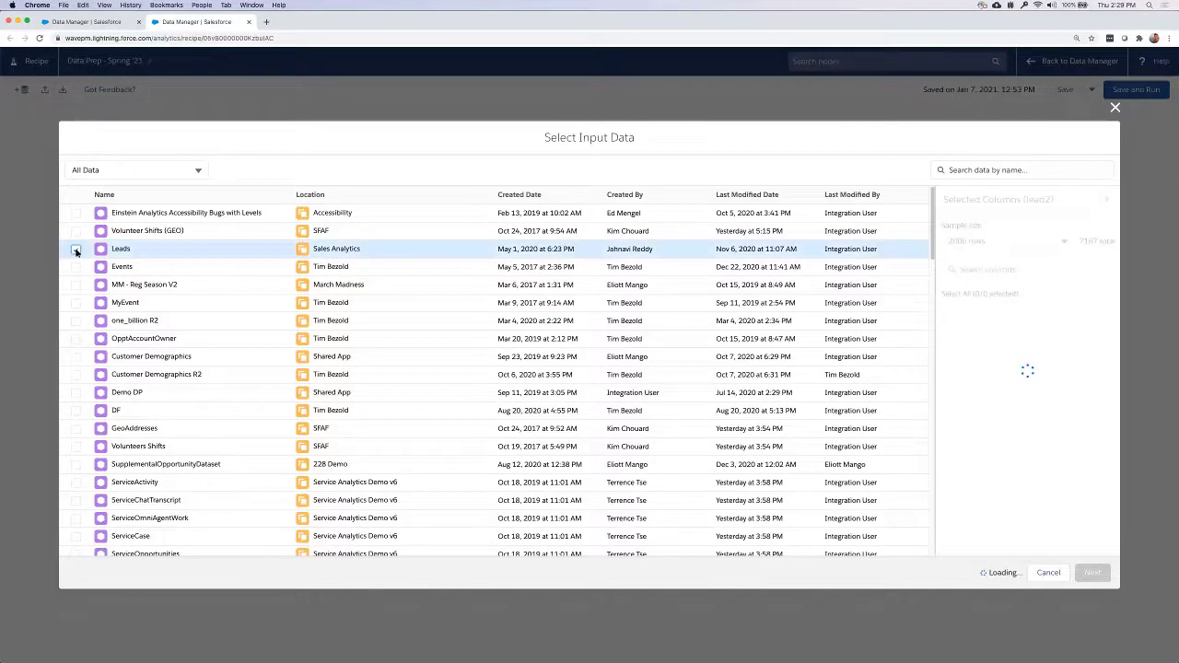
click(76, 267)
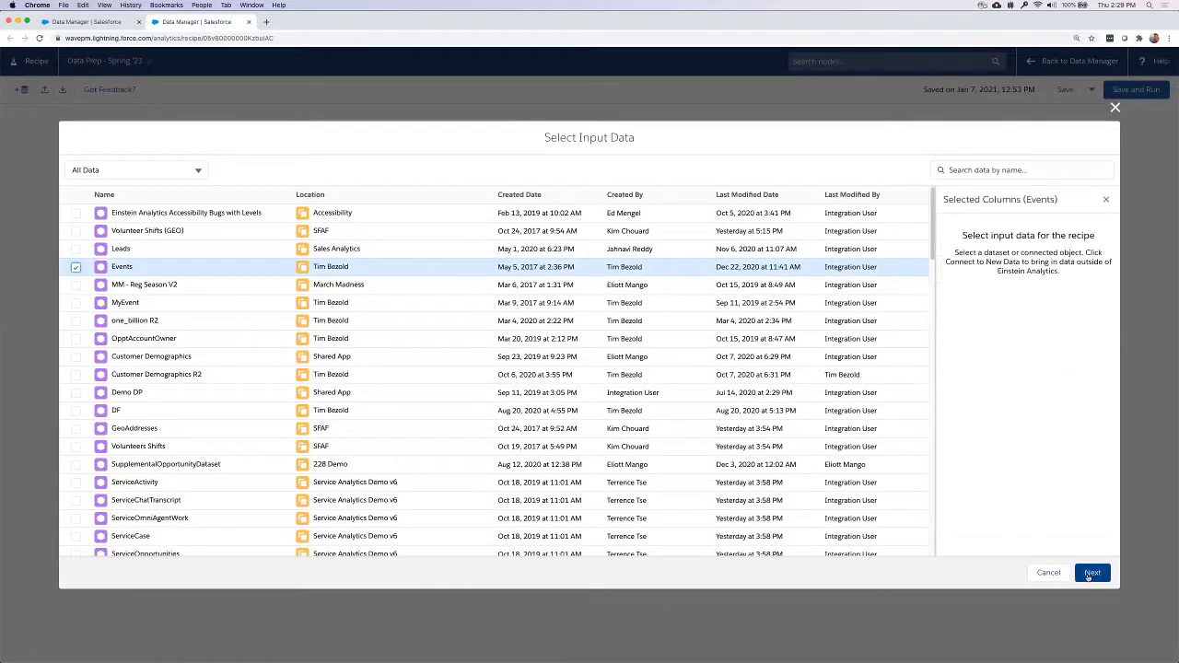
click(1092, 573)
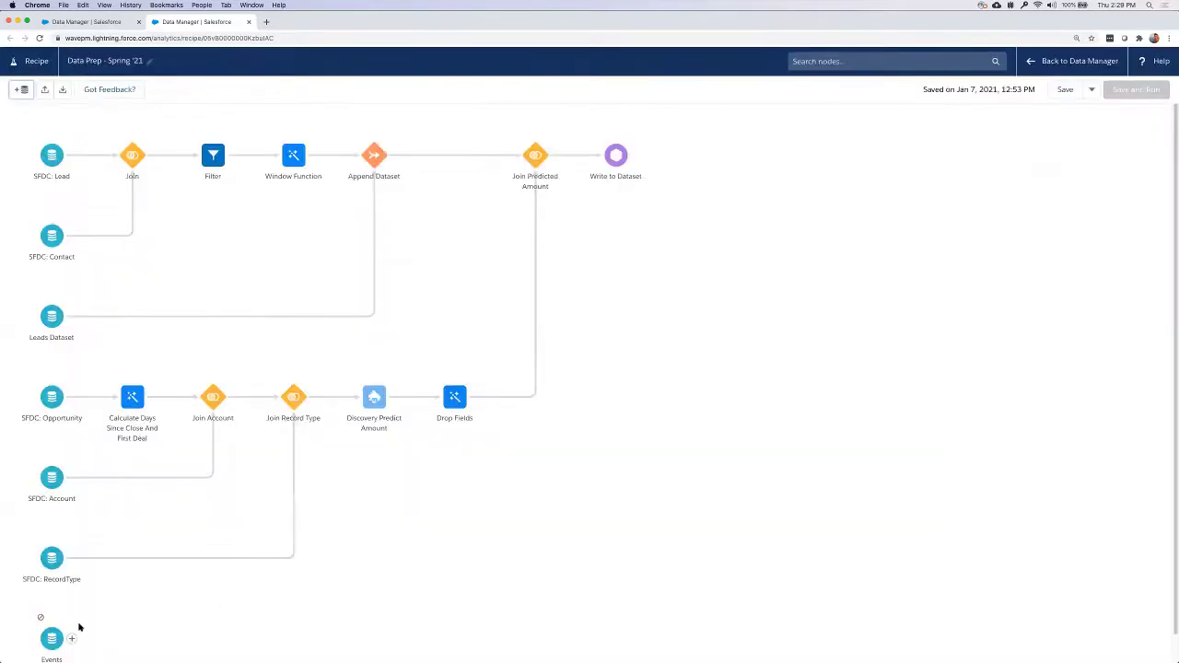
drag(80, 627, 477, 480)
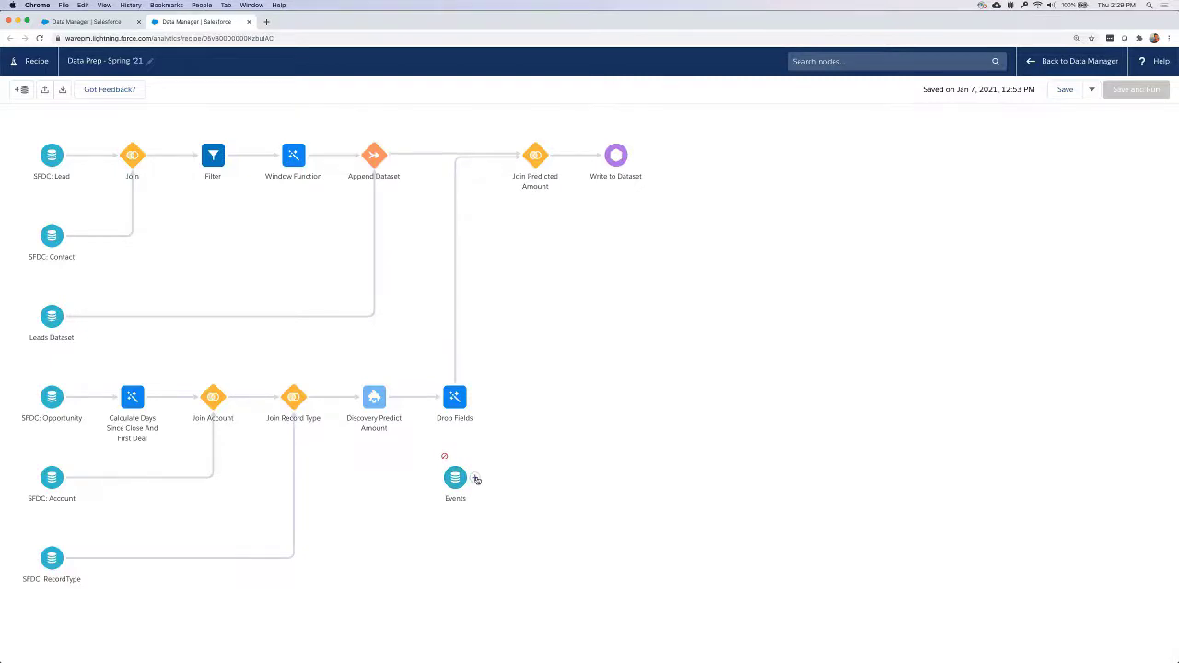
Step: Connect the Events node to the Join Predicted Amount node using a Join
click(476, 479)
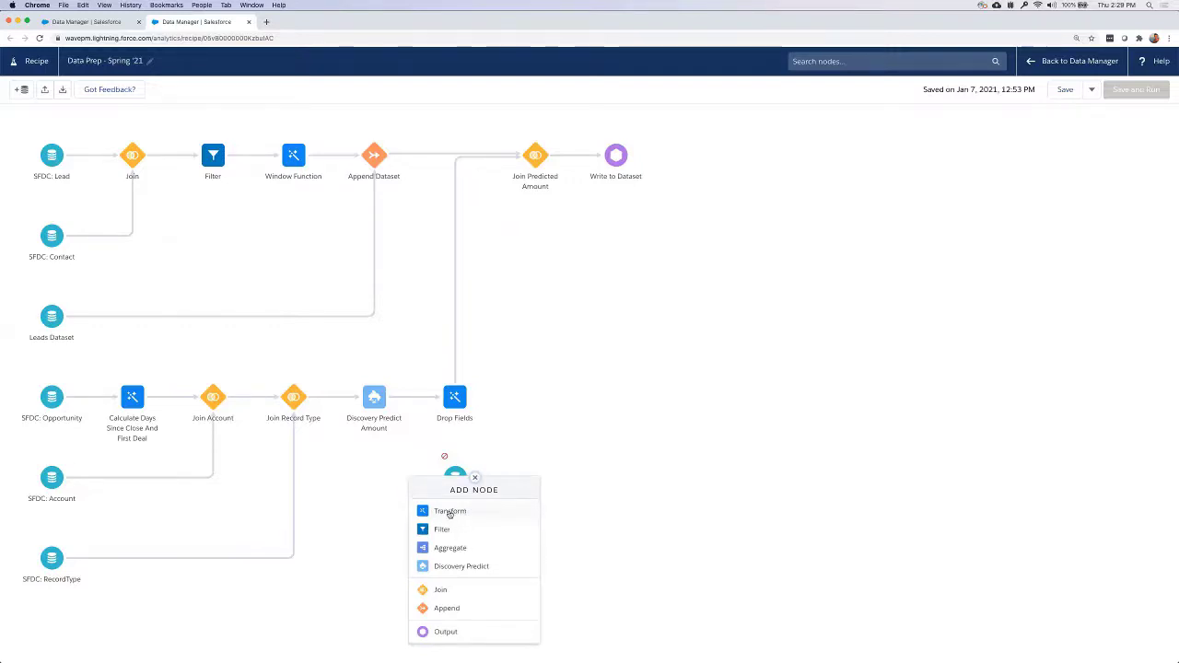
click(530, 469)
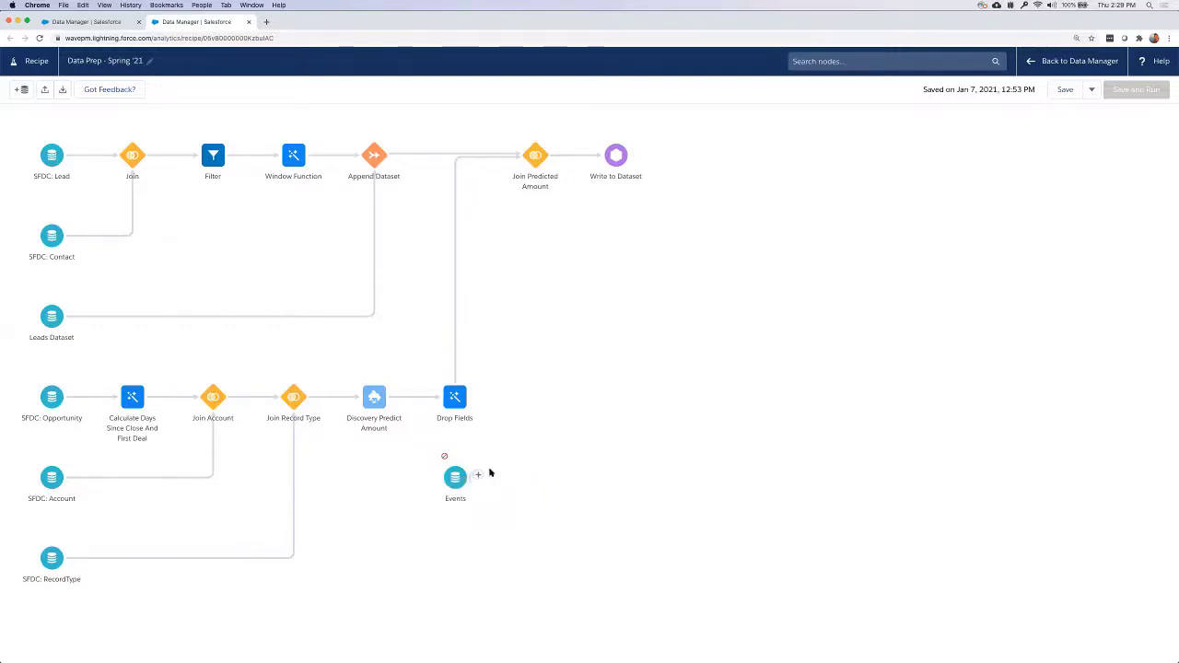
drag(489, 470, 535, 172)
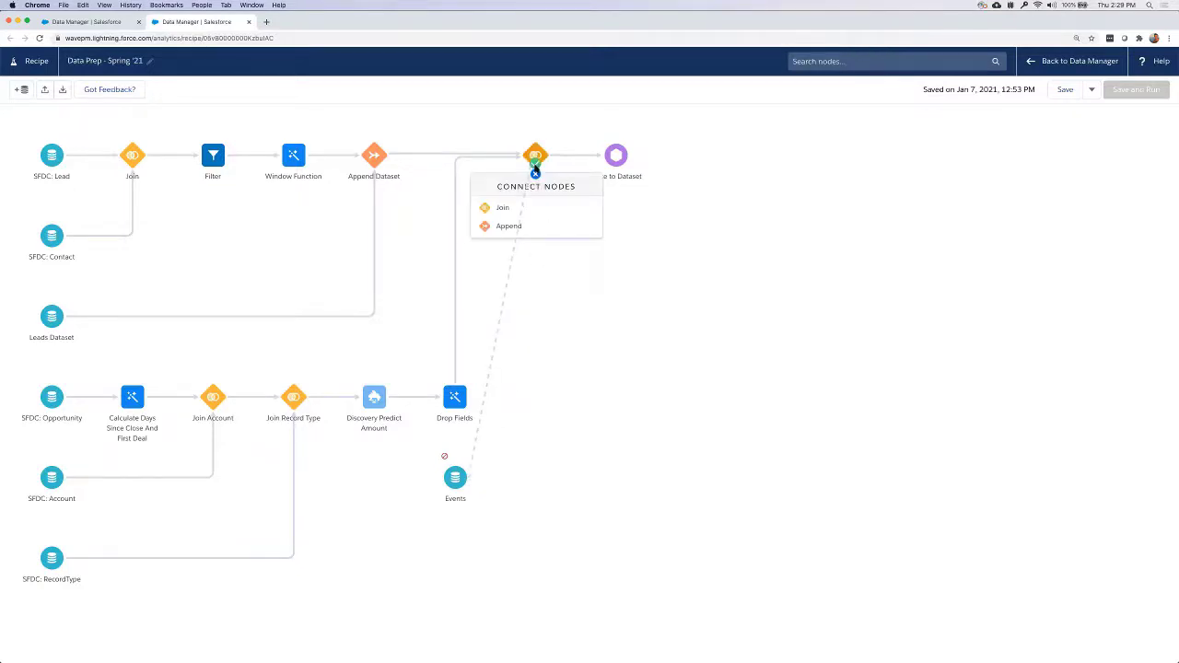
click(503, 208)
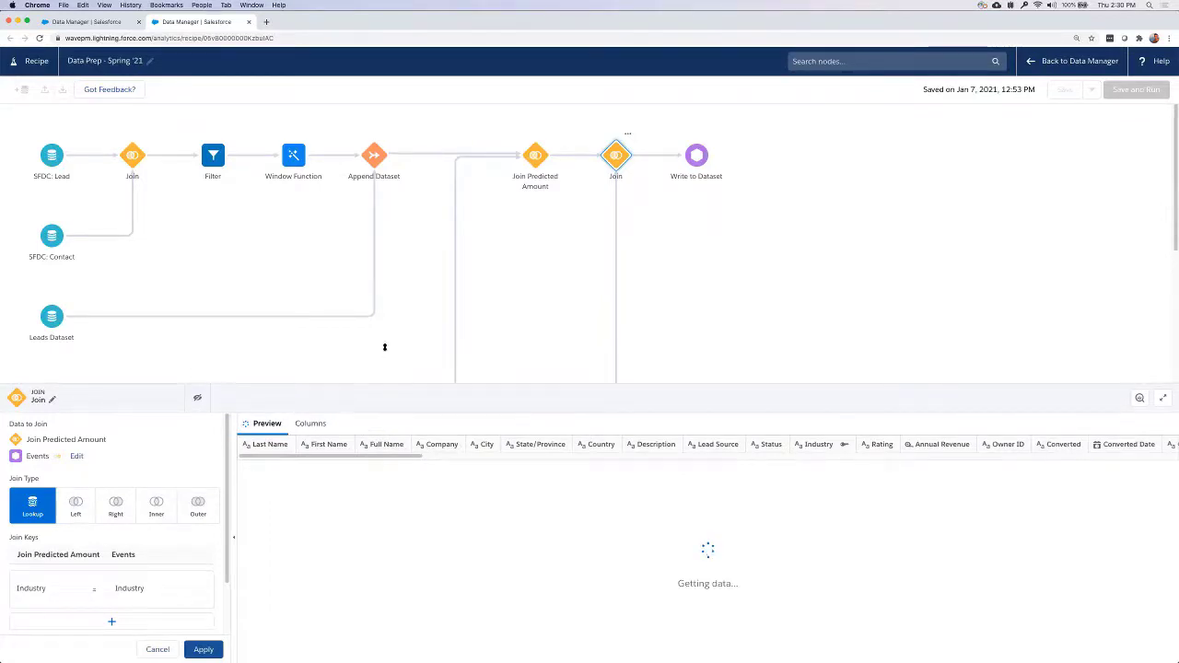
Step: Set the new lookup join's API name prefix for right columns to MyEvents, check the prefixed columns, and apply the join
drag(385, 347, 353, 272)
mouse_move(75, 369)
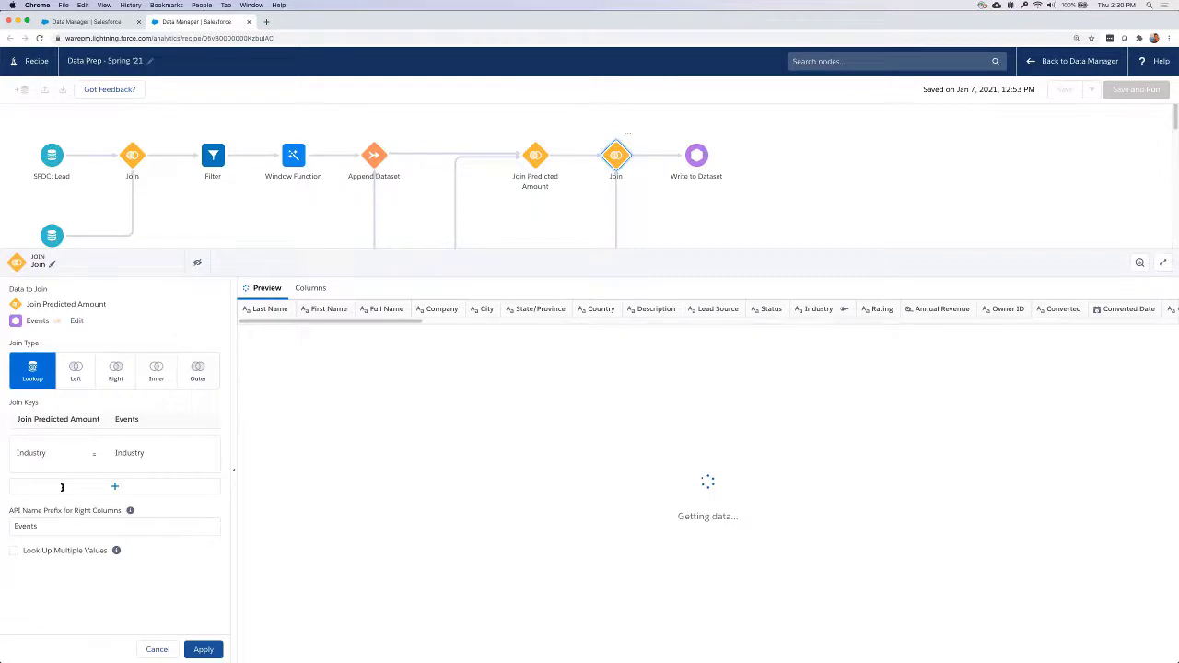
click(12, 486)
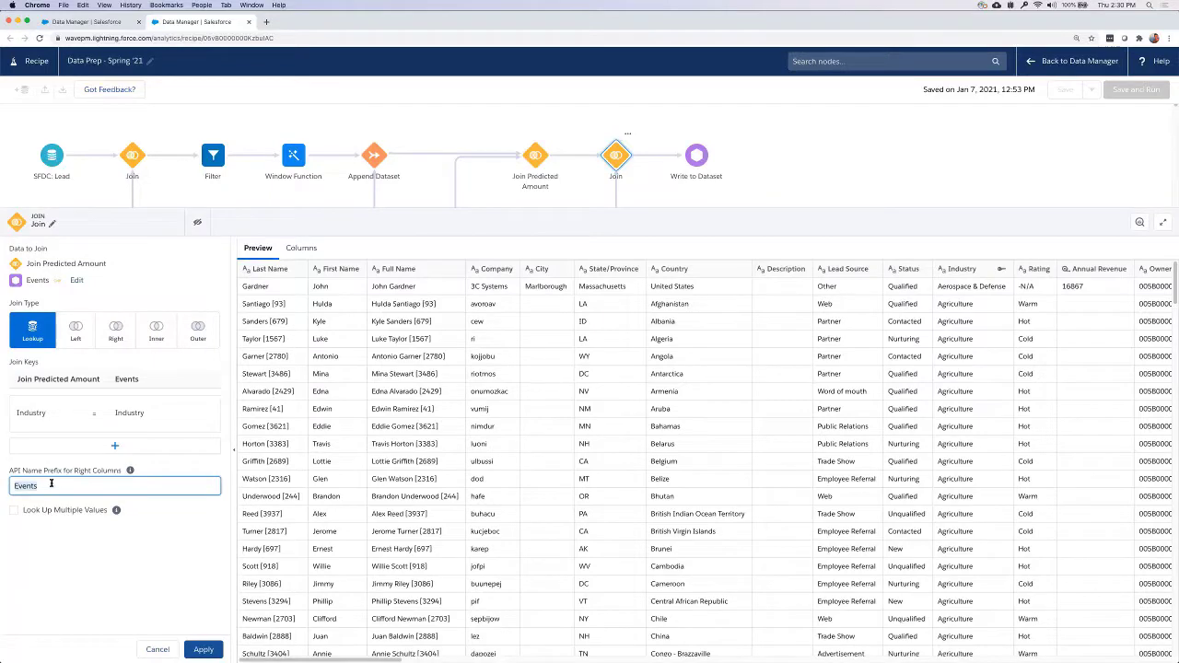
click(50, 483)
text(My)
click(66, 540)
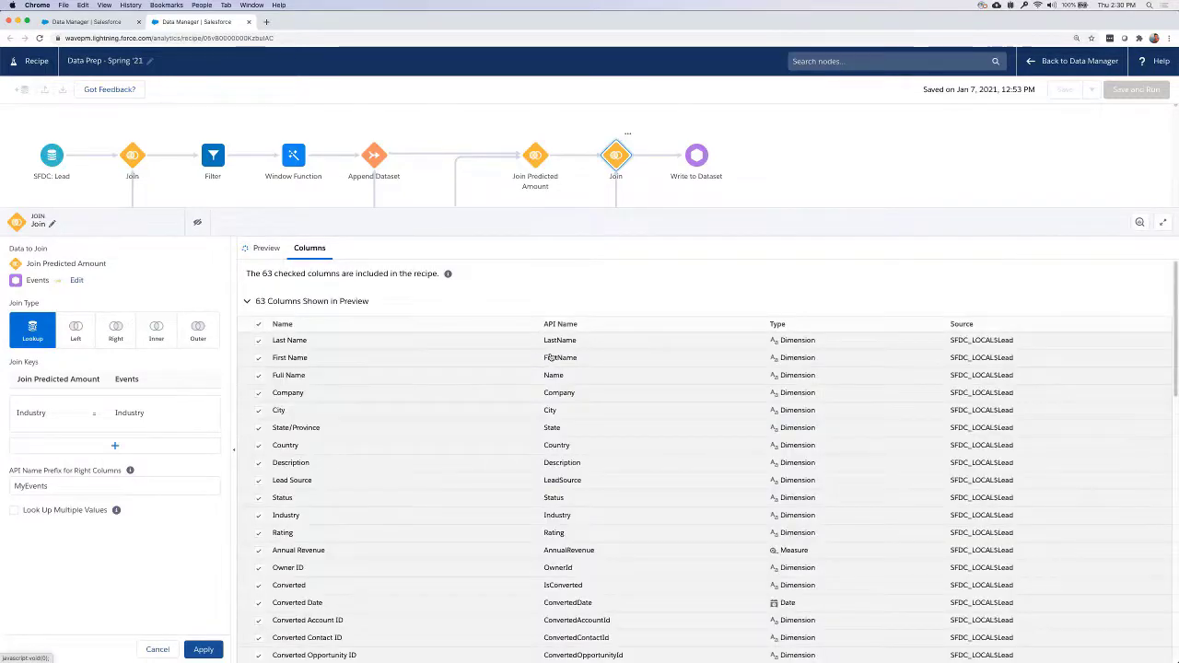
scroll(566, 358, down, 10)
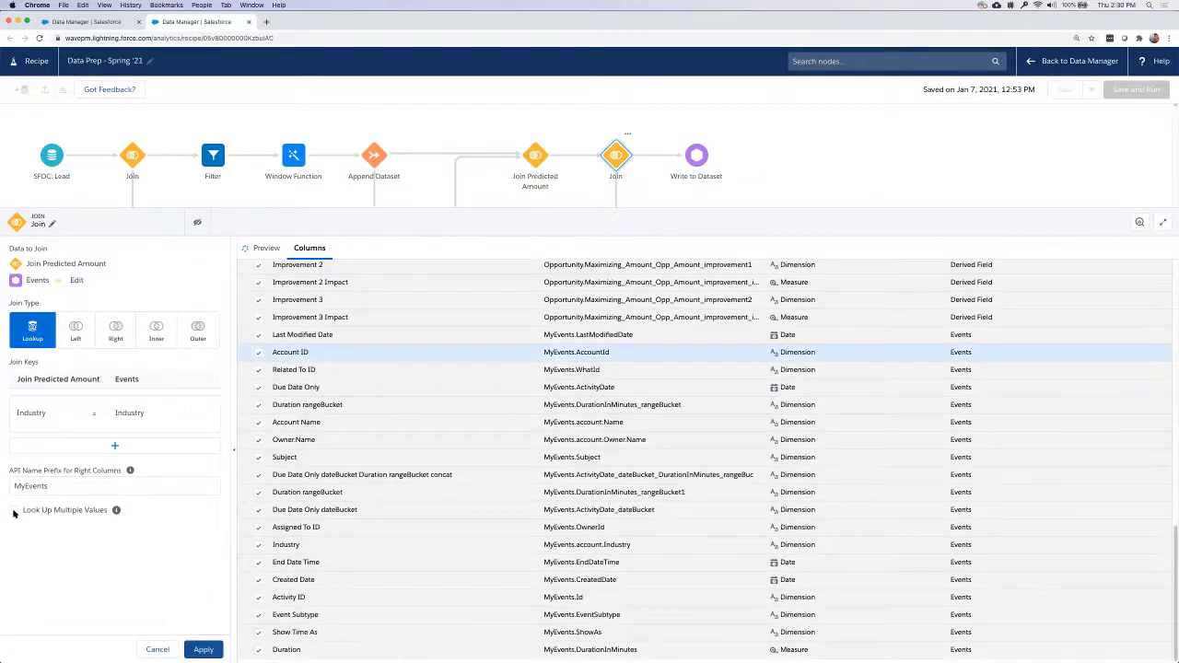
click(201, 650)
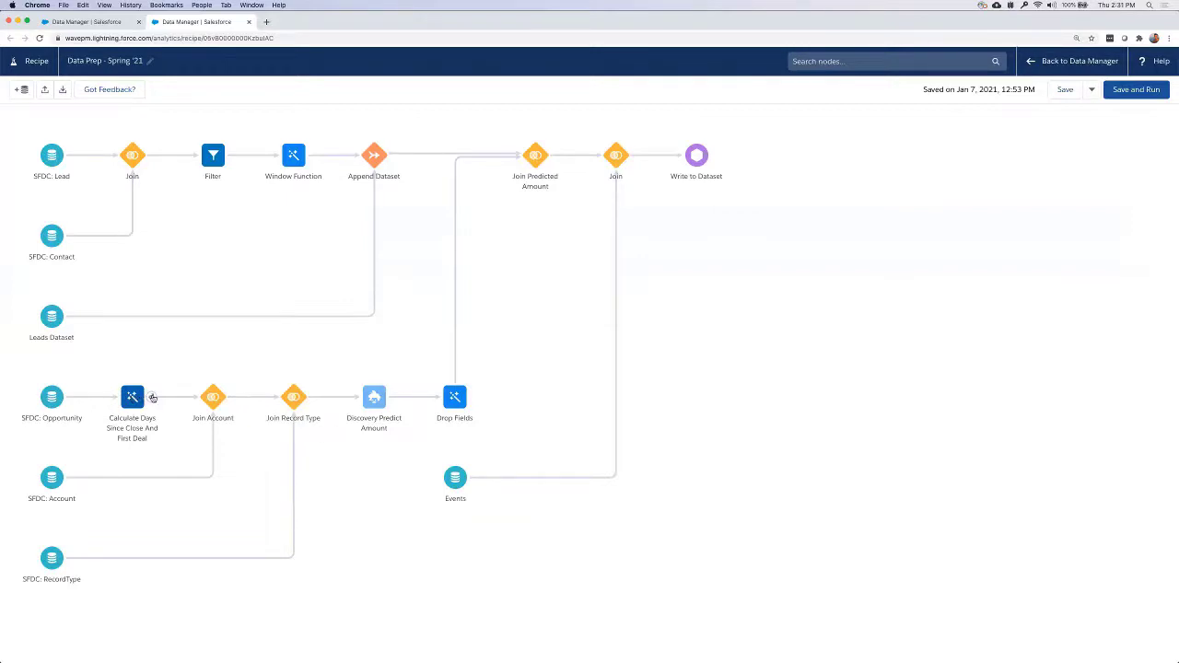
Step: Review the Duration Between Dates settings and Days Since Close column in the Calculate Days Since Close And First Deal node, applying them without edits
click(153, 397)
click(155, 396)
click(135, 396)
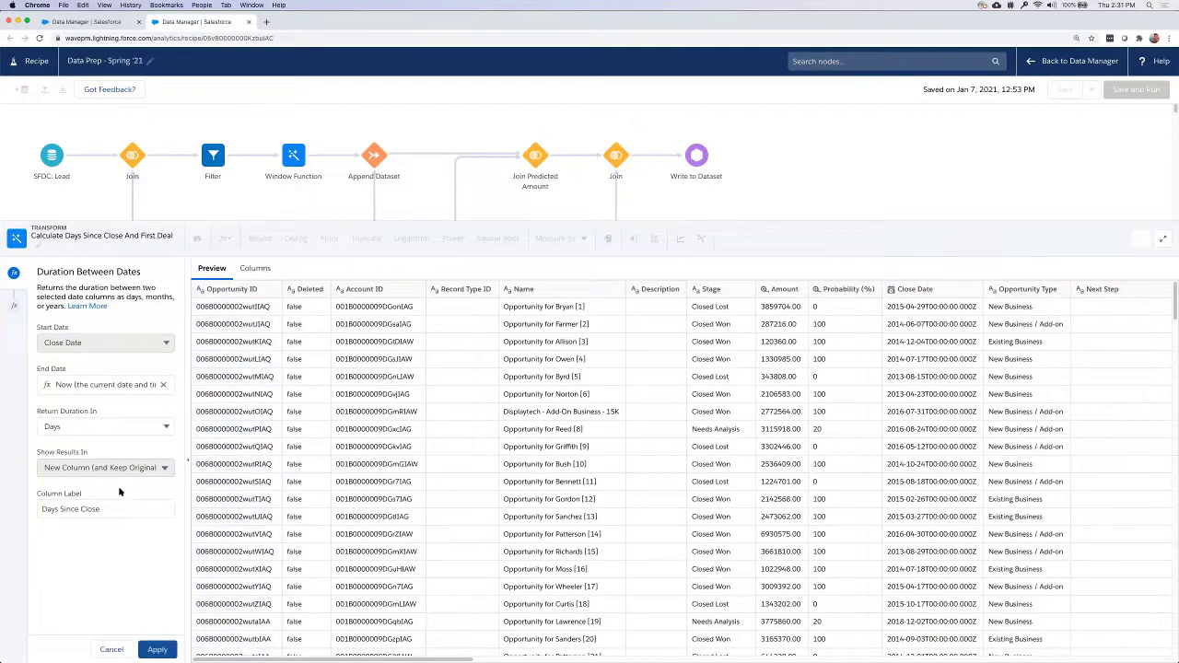
click(42, 510)
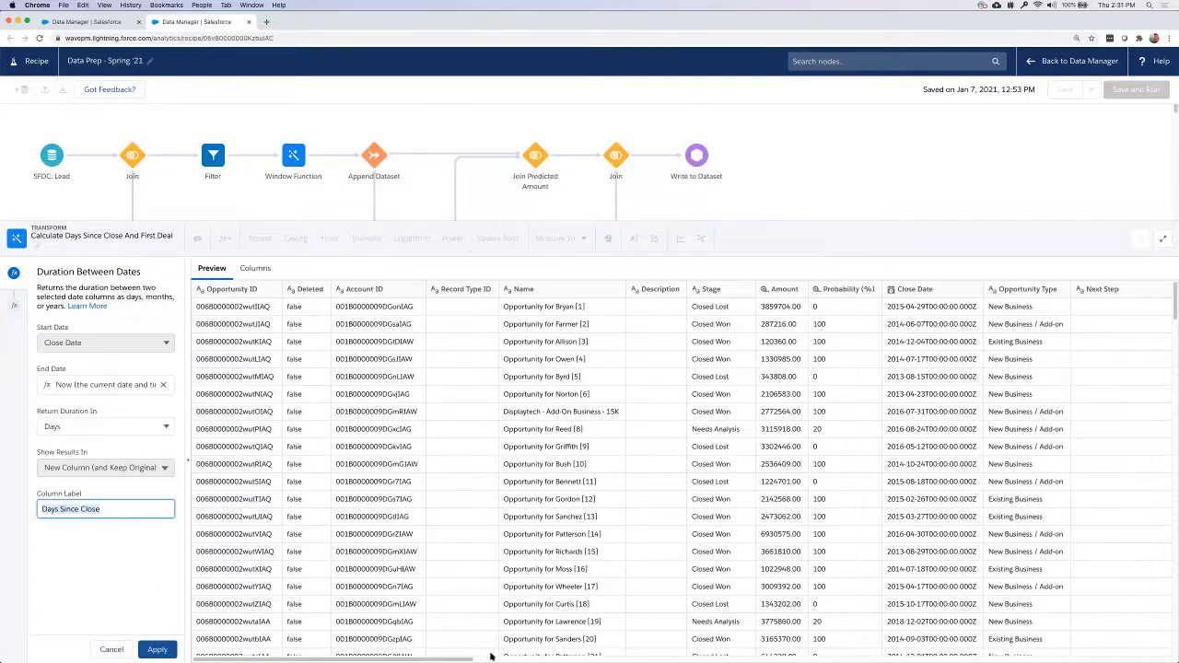
mouse_move(470, 659)
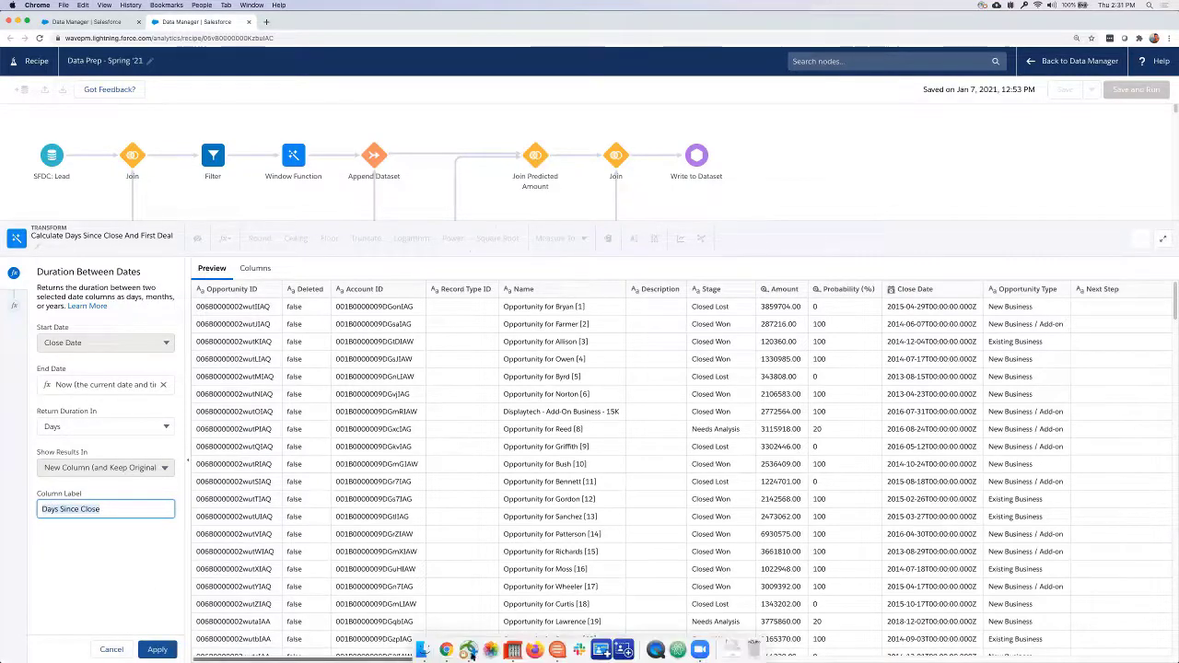
scroll(760, 656, right, 1)
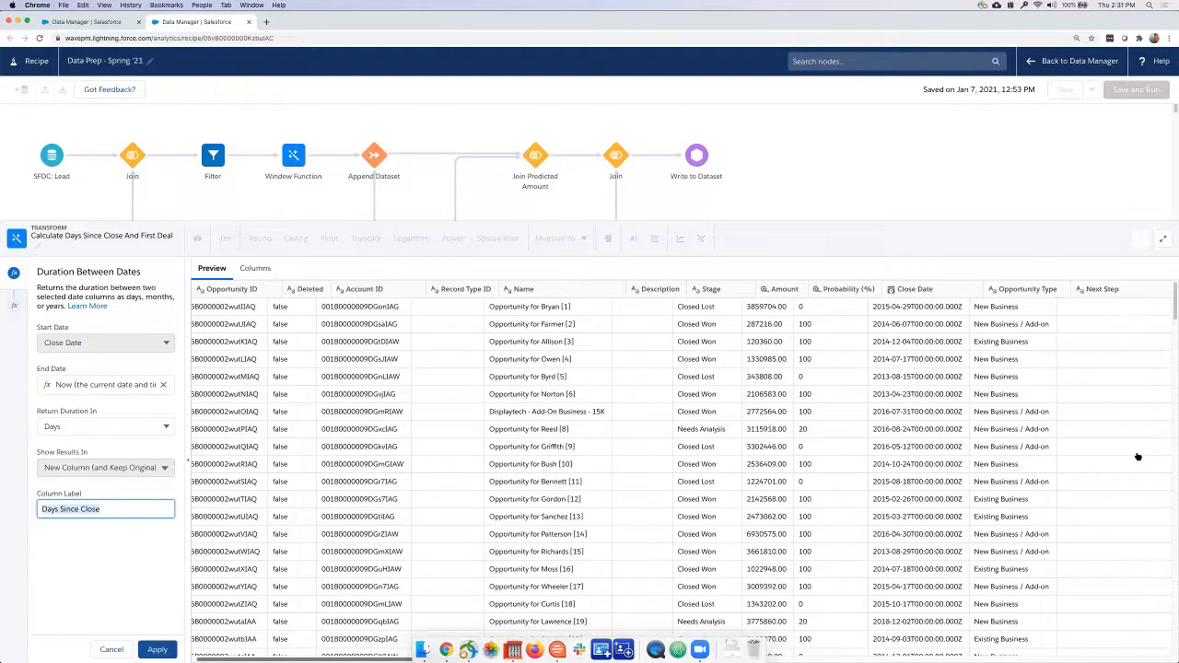
scroll(1137, 456, right, 4)
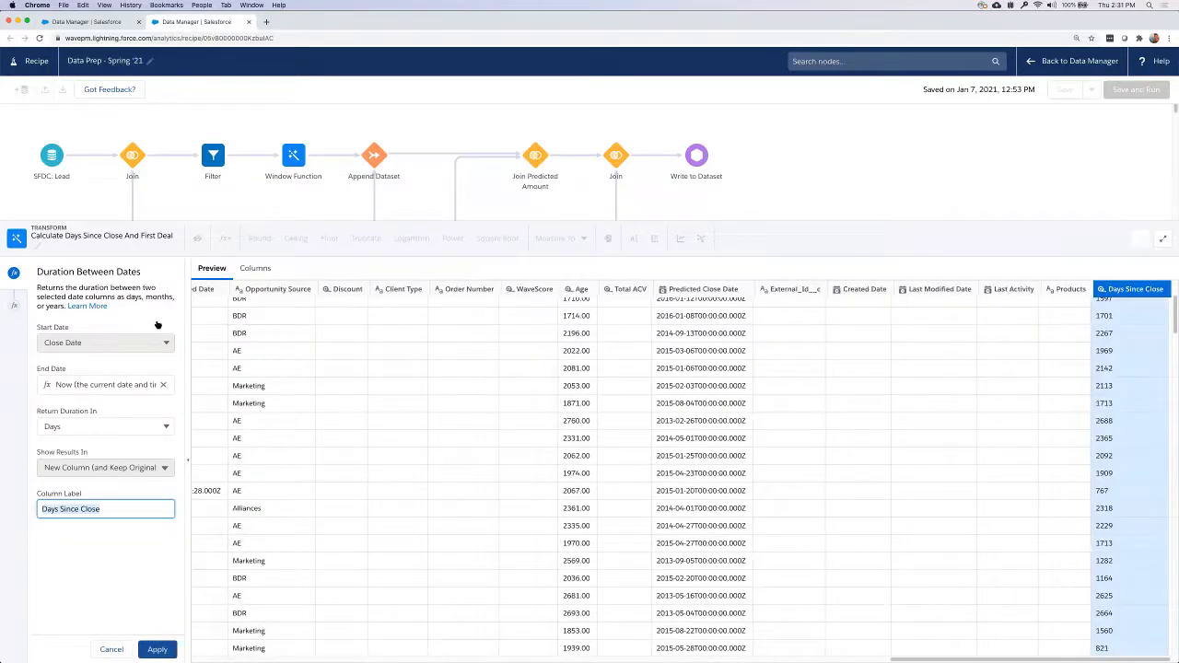
scroll(682, 474, down, 2)
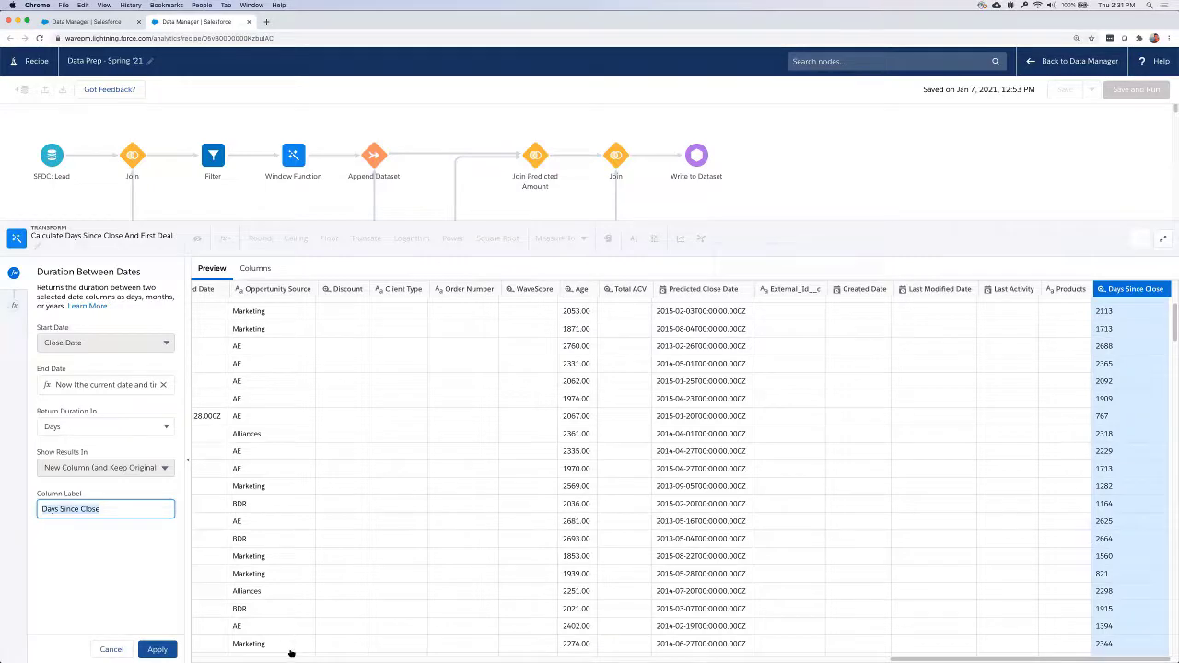
click(158, 649)
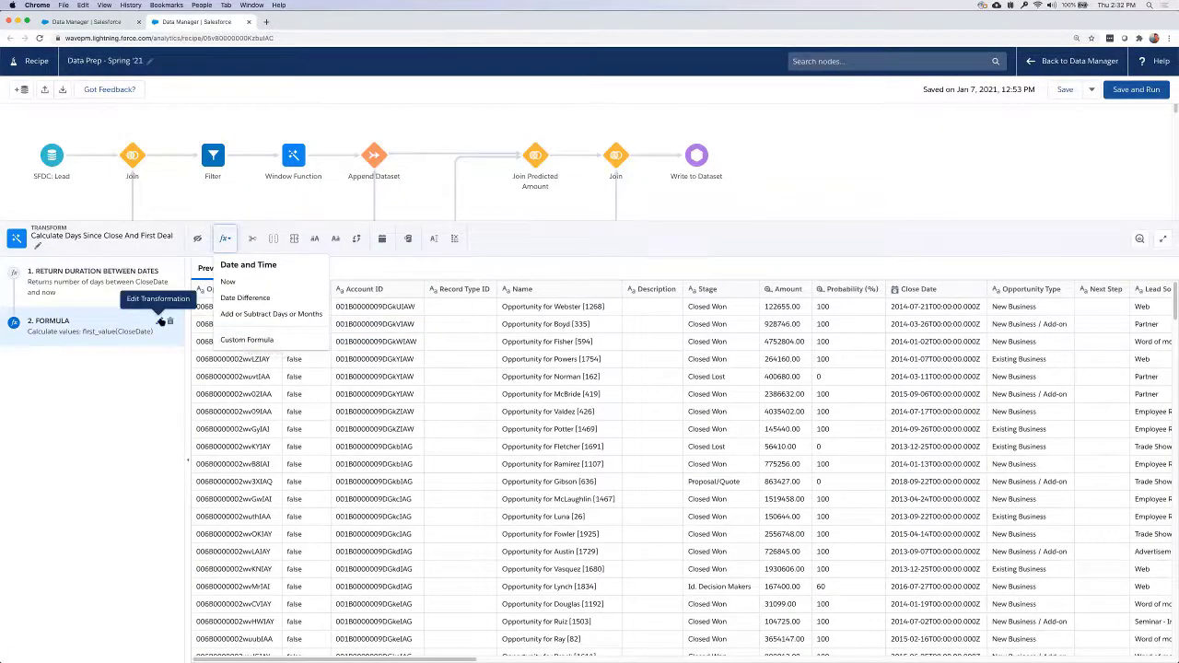
Step: Open the FirstDealDate formula in the Calculate Days Since Close And First Deal node and examine its result column in the preview
click(161, 321)
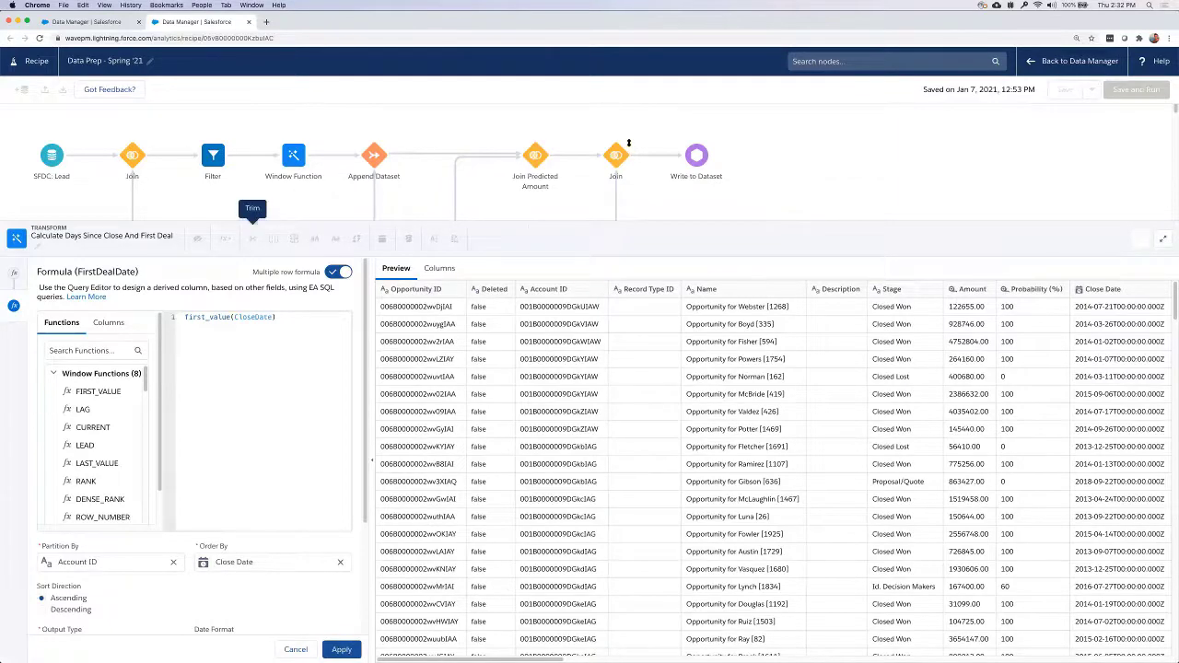
scroll(249, 211, down, 3)
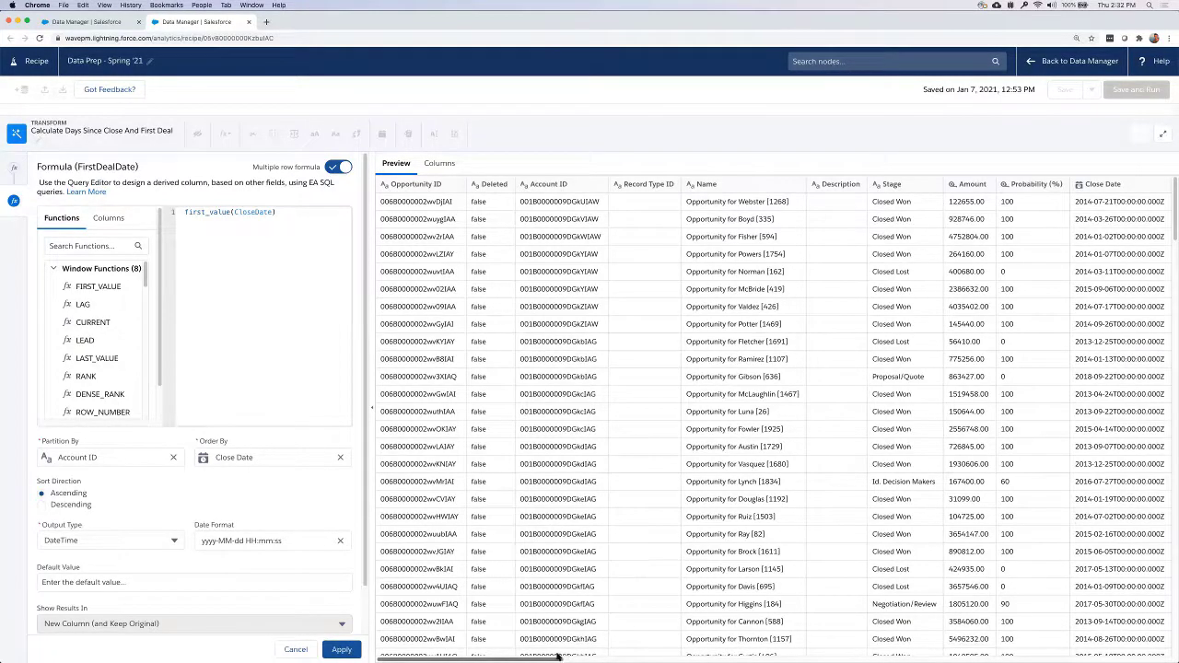
scroll(521, 369, right, 5)
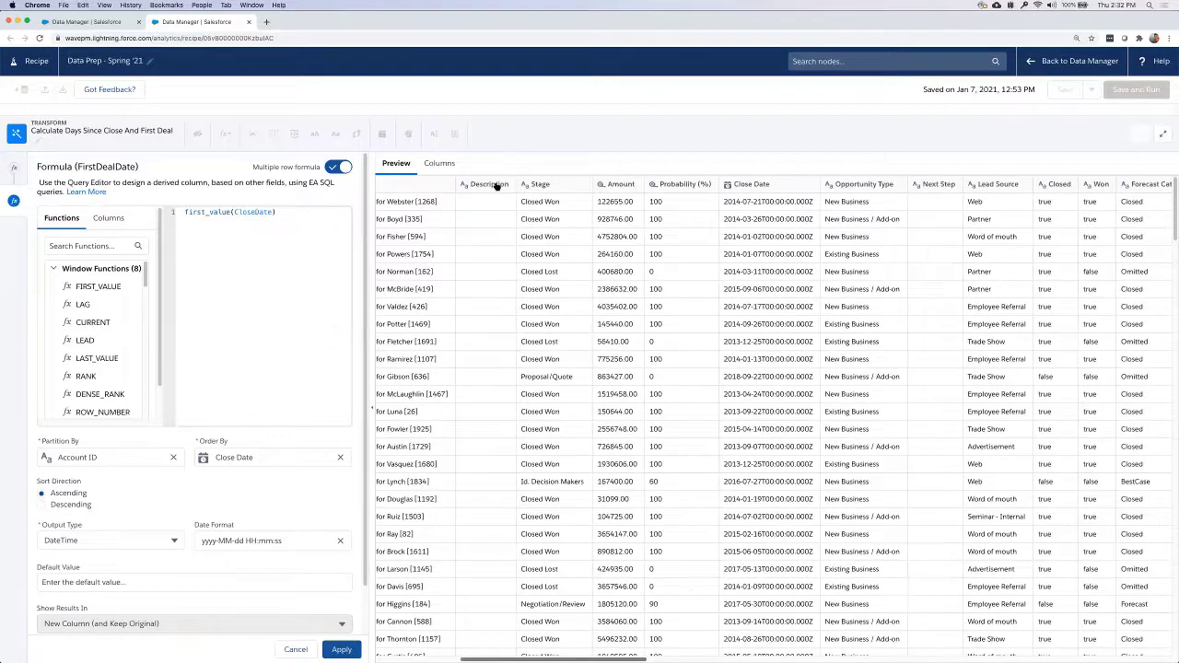
scroll(521, 287, left, 4)
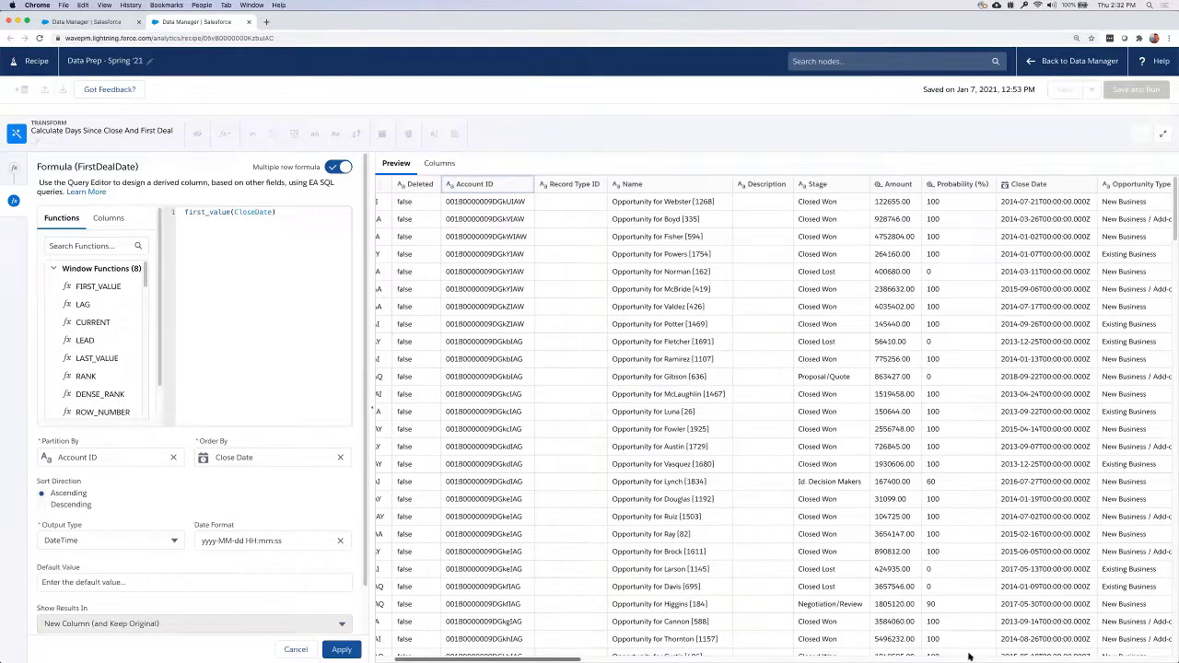
scroll(1144, 656, right, 8)
scroll(1116, 273, right, 6)
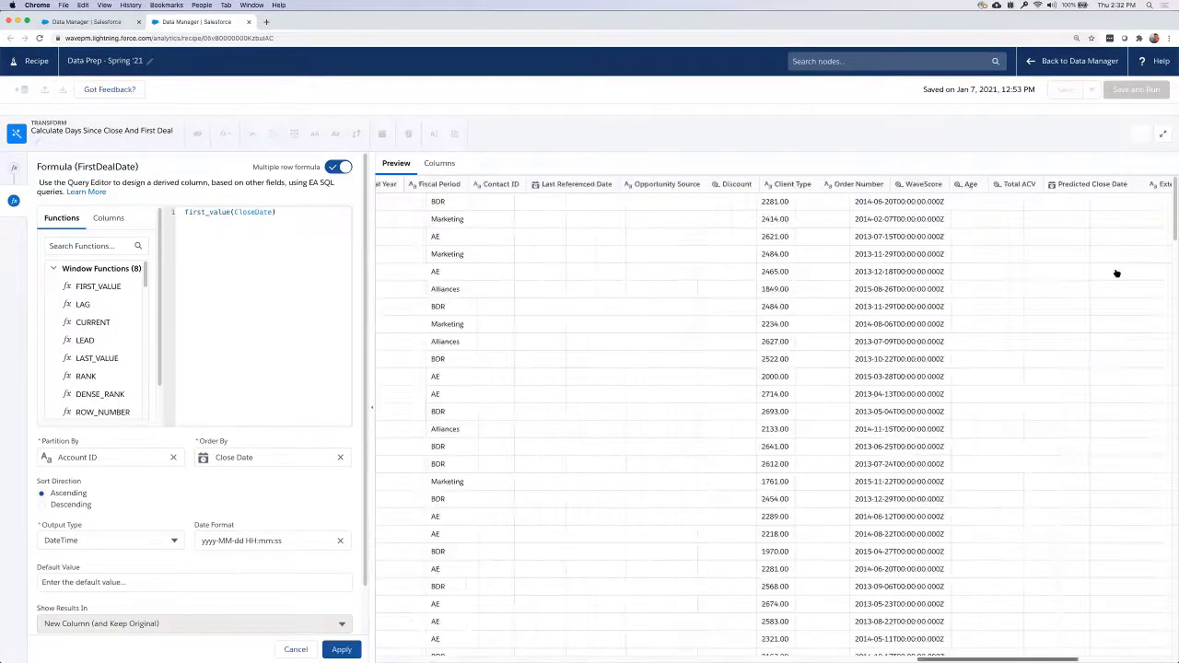
scroll(1118, 262, right, 3)
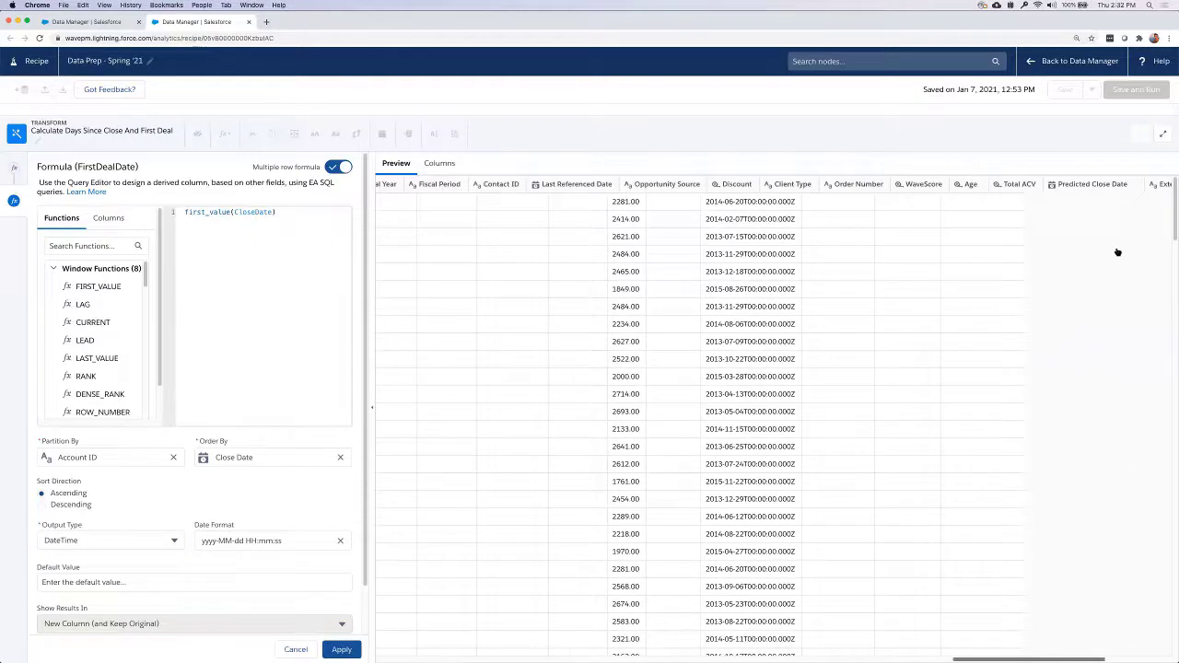
scroll(1117, 253, right, 5)
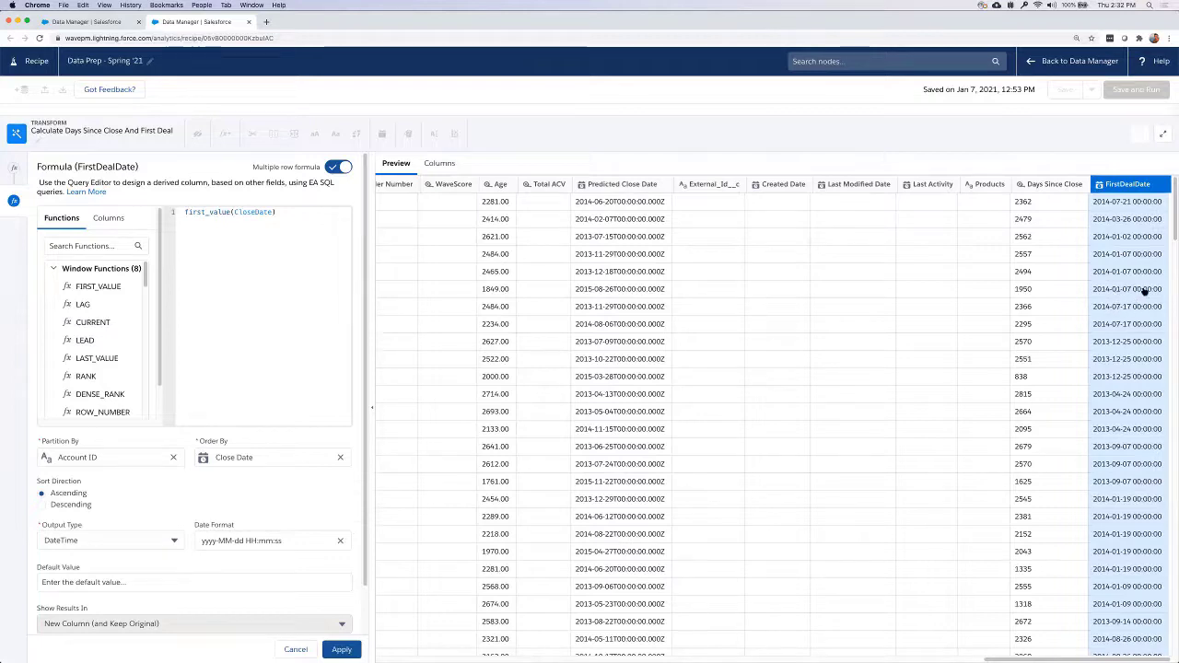
click(1107, 290)
Step: Review the FirstDealDate formula's window functions, first_value expression and output type options, applying the formula without edits
scroll(304, 433, down, 2)
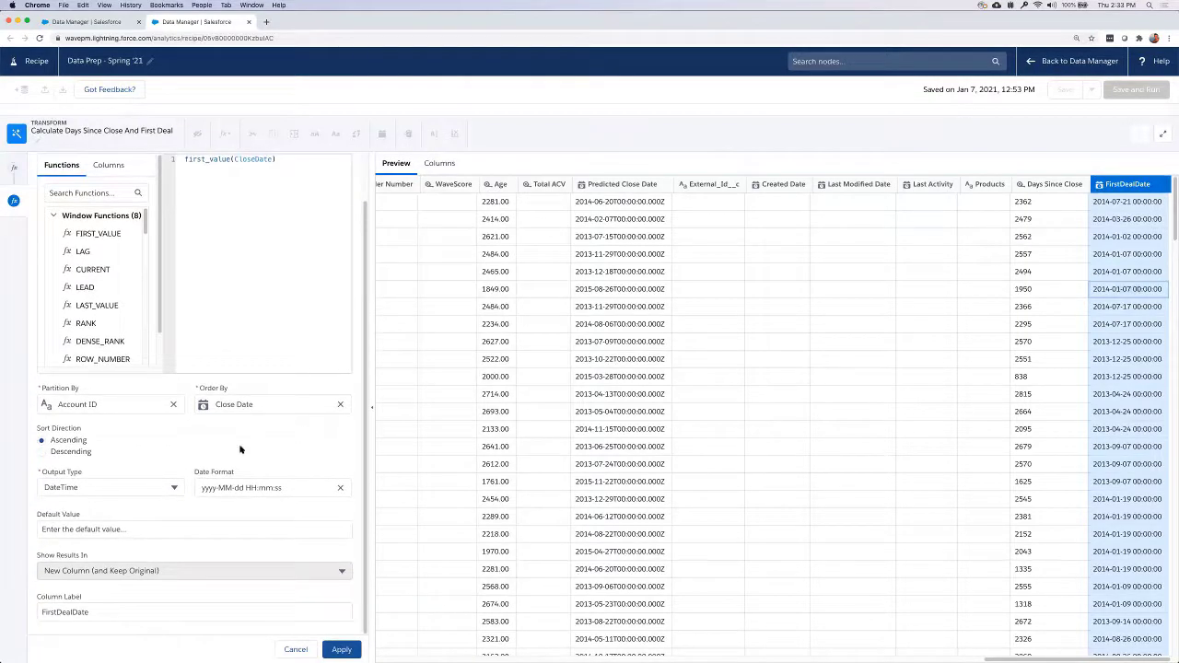
scroll(143, 498, up, 1)
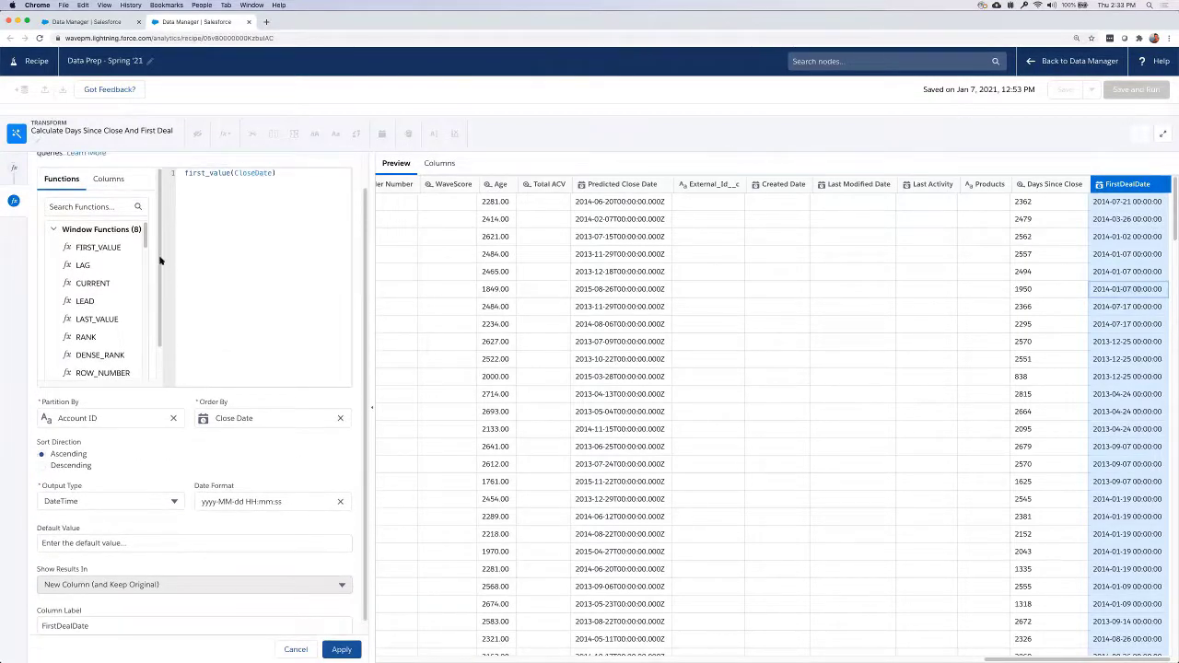
scroll(144, 237, down, 1)
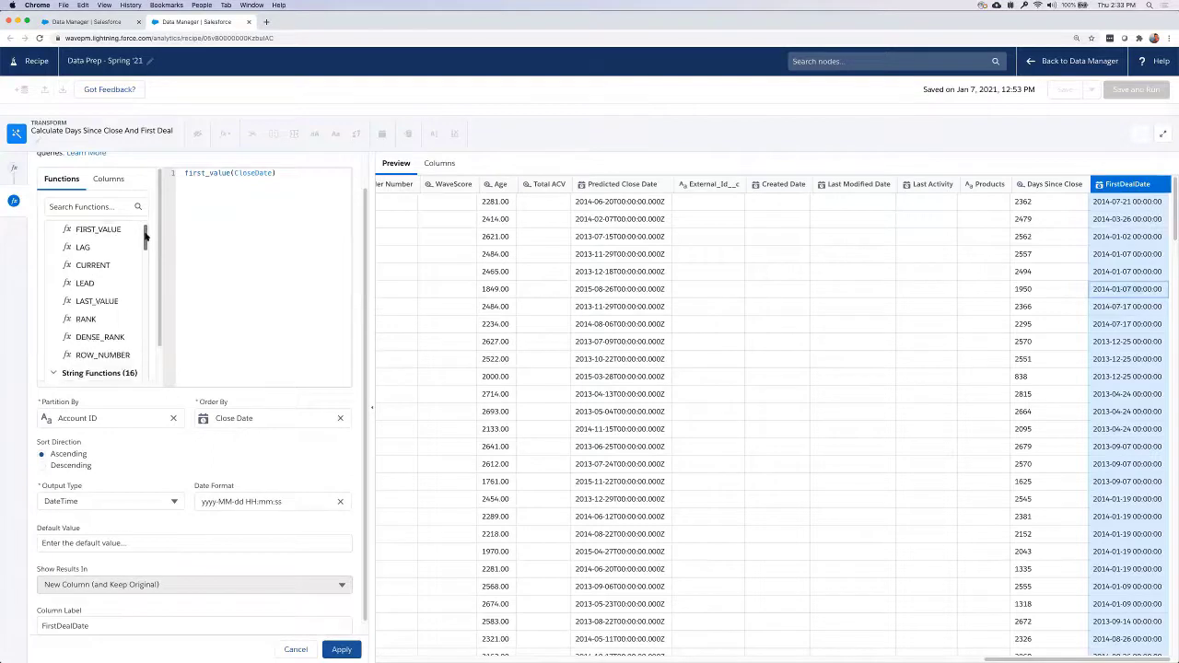
scroll(145, 237, up, 1)
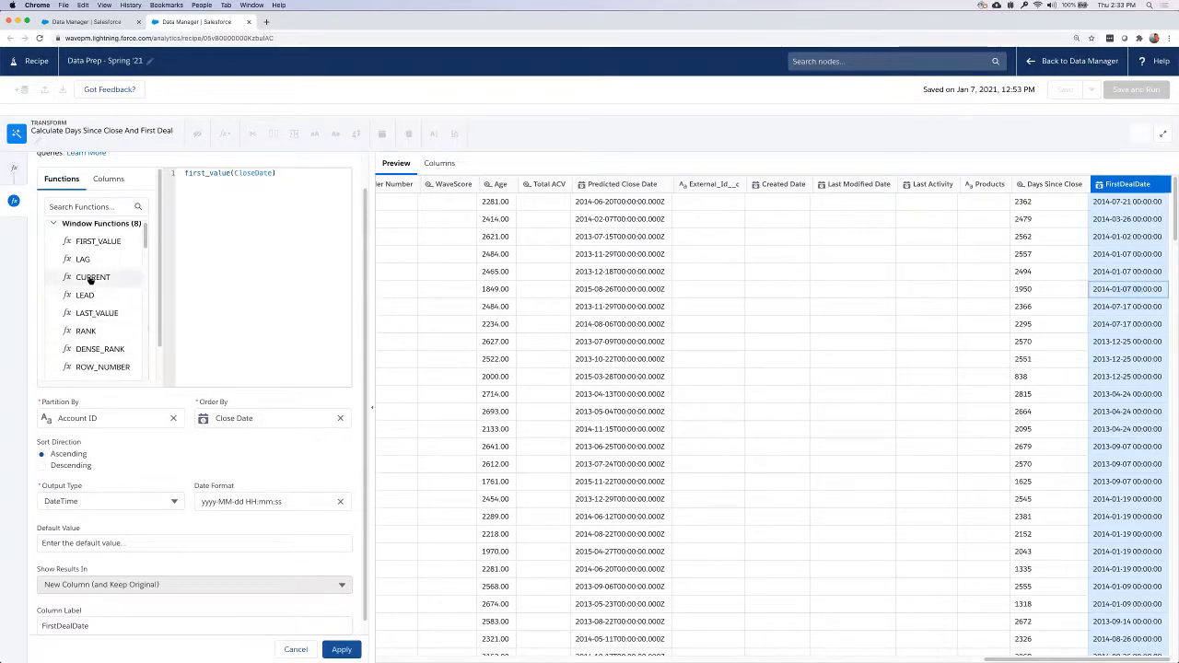
click(254, 198)
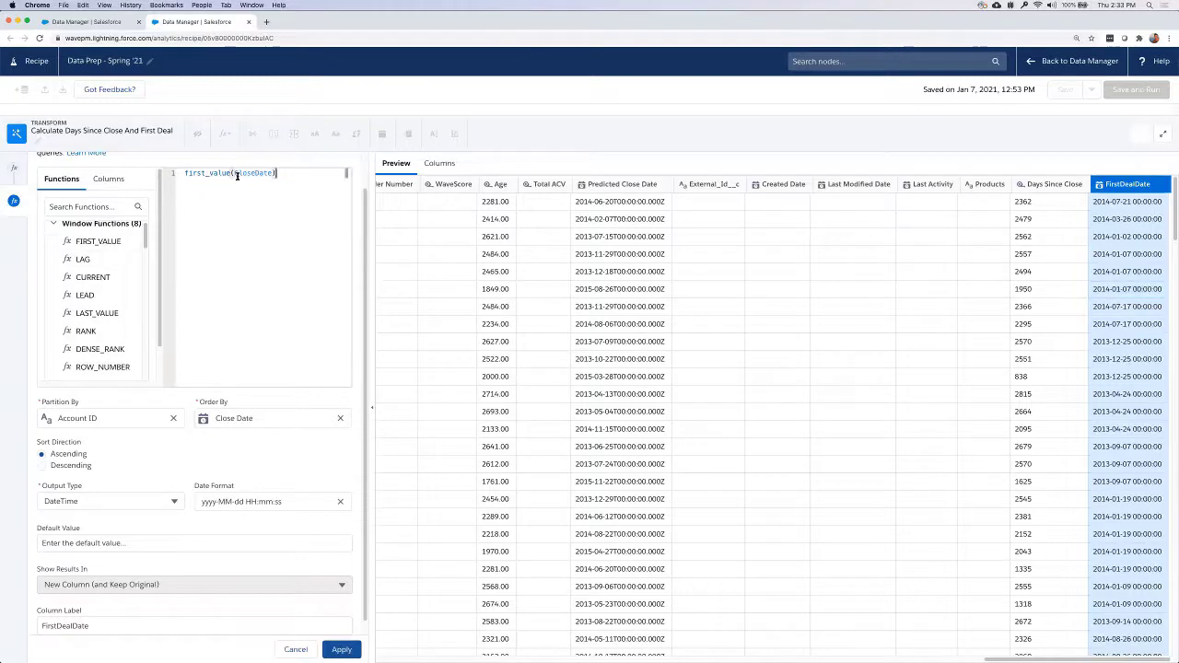
click(212, 172)
scroll(174, 497, down, 1)
click(174, 495)
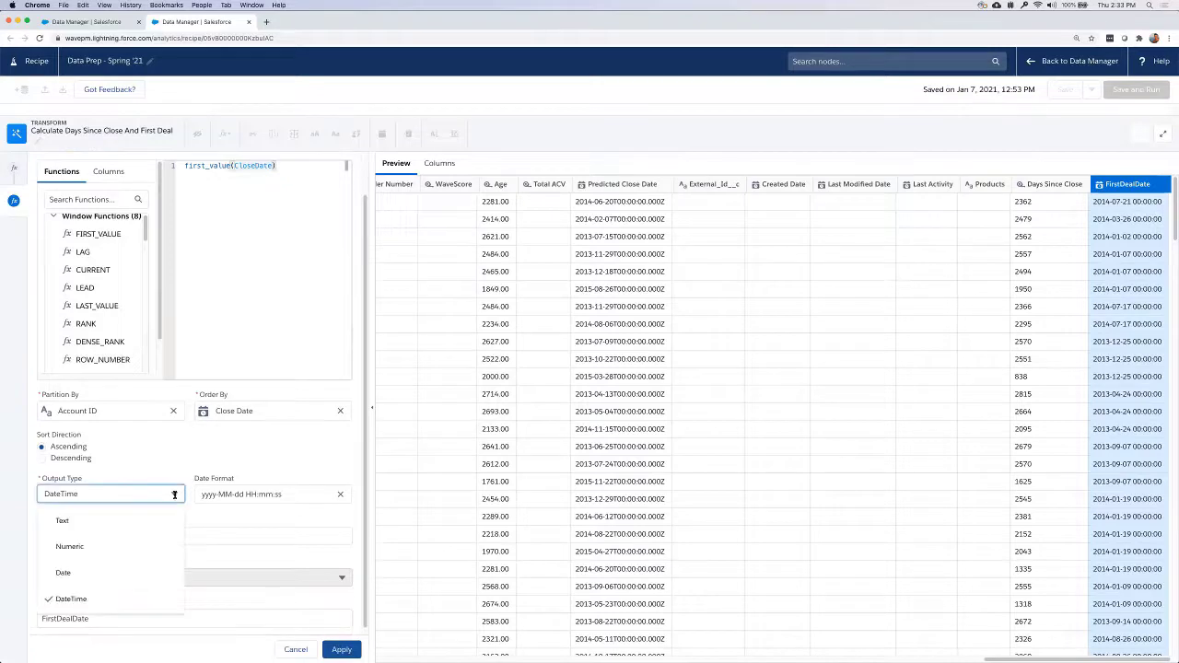
click(154, 469)
click(341, 649)
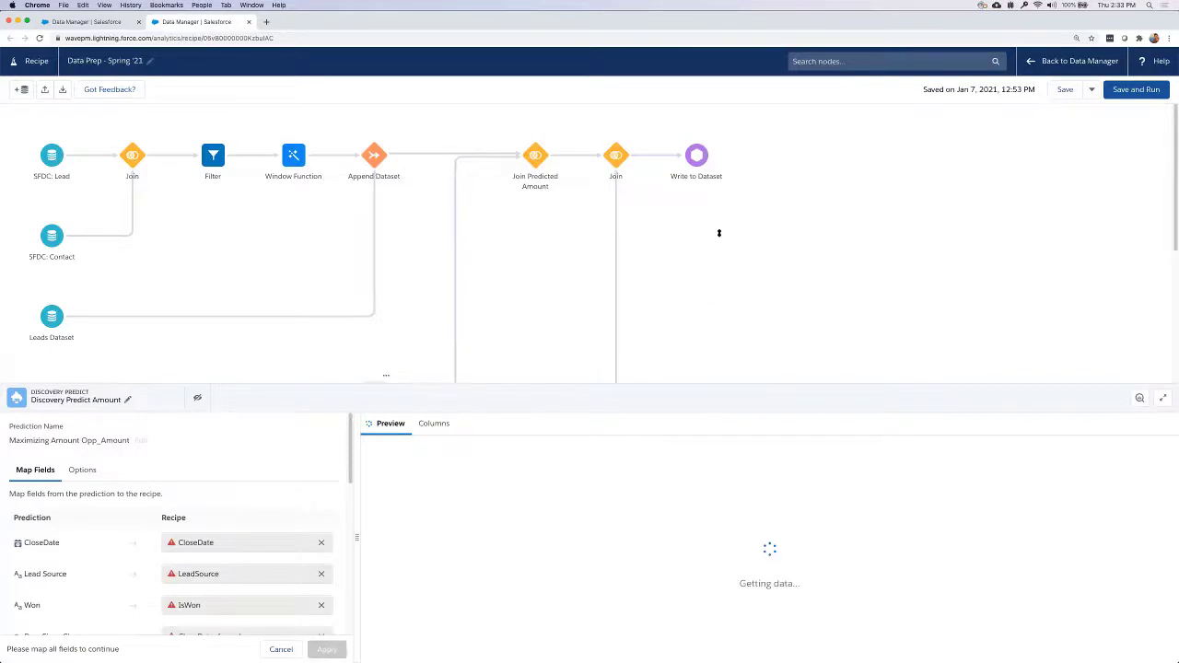
Step: Review the Discovery Predict Amount node's field mappings, predictor and improvement options and preview columns, closing the node details to show the whole recipe
drag(677, 244, 677, 210)
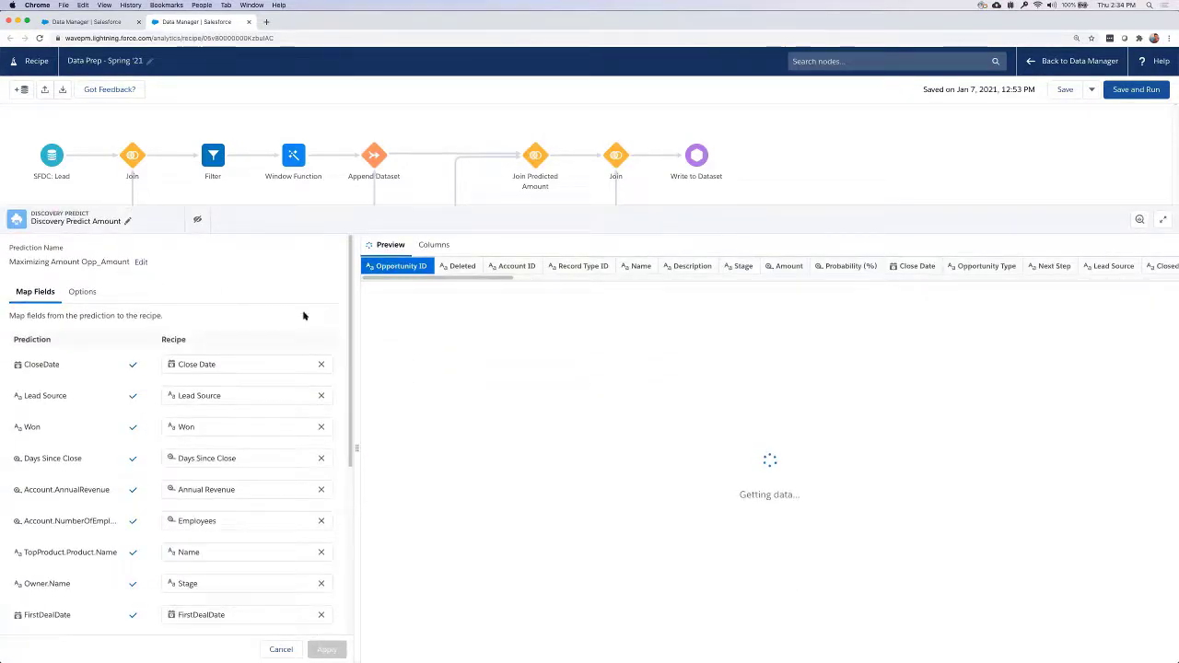
scroll(338, 375, down, 1)
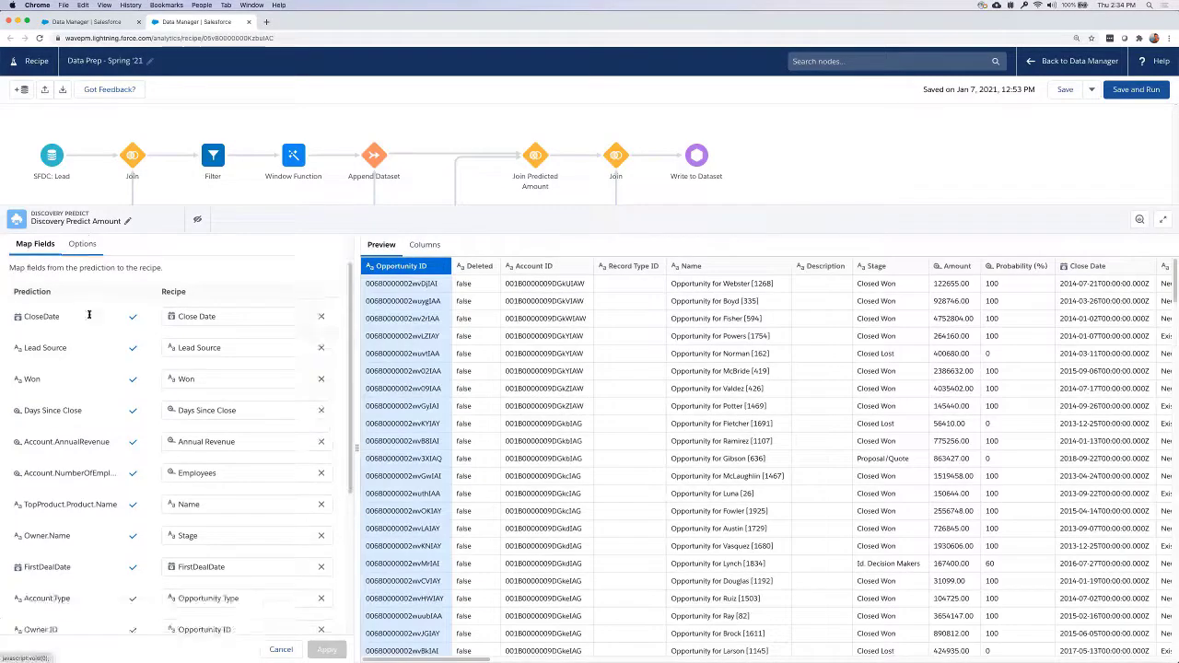
click(82, 289)
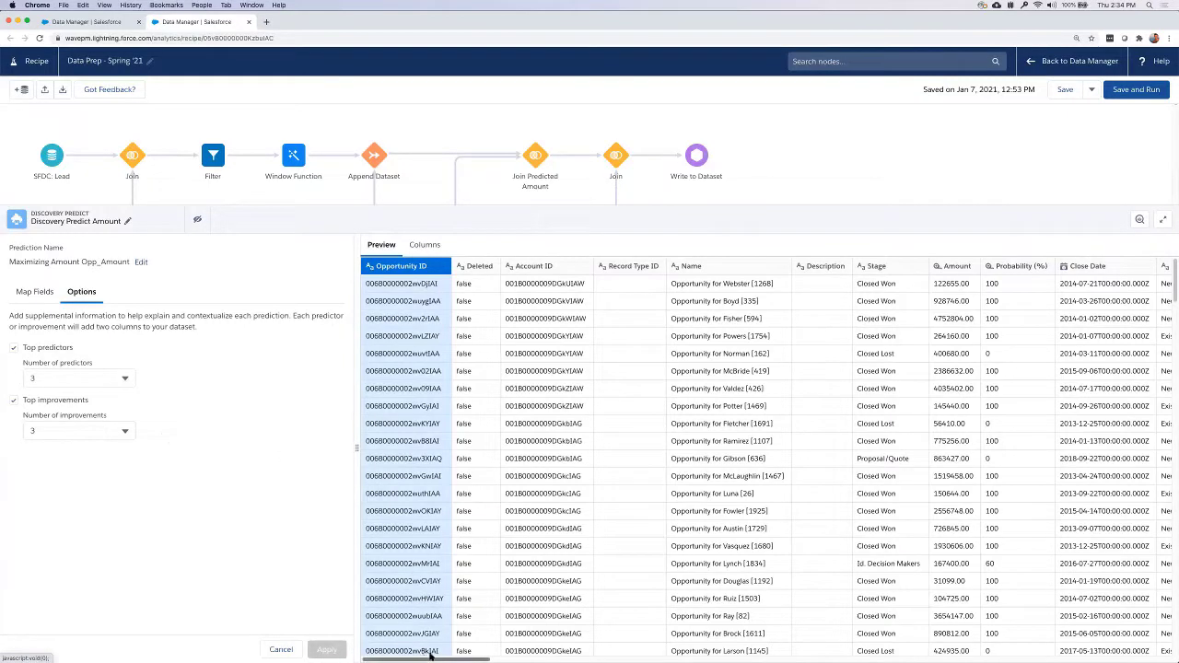
scroll(561, 652, right, 2)
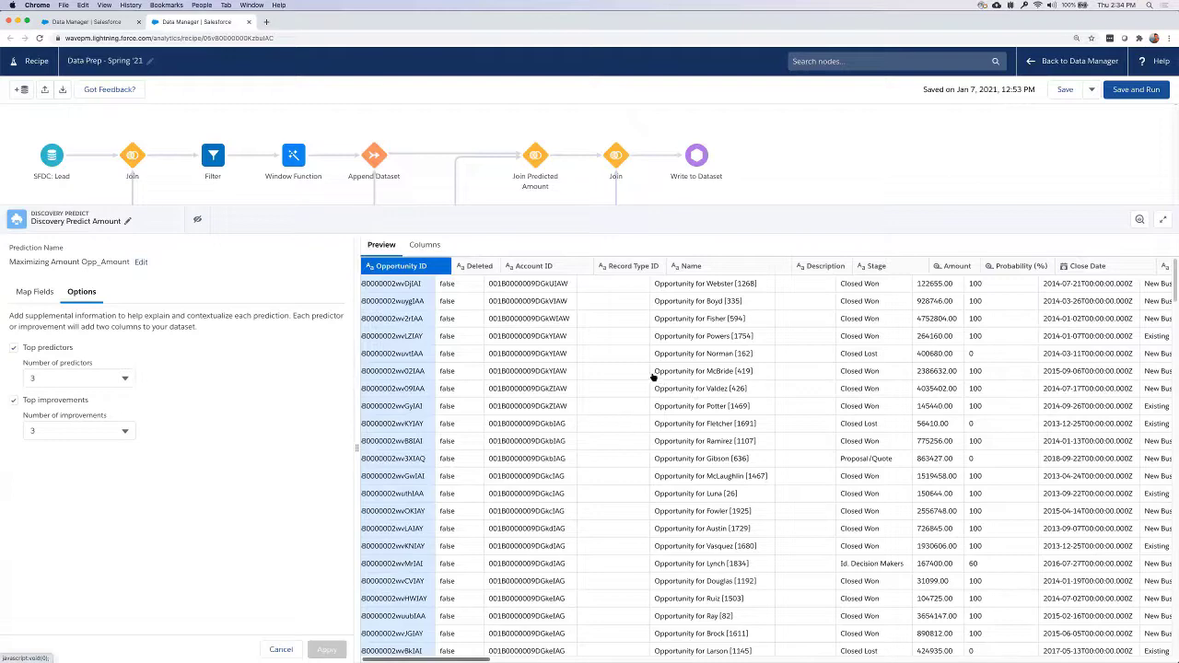
scroll(880, 376, right, 5)
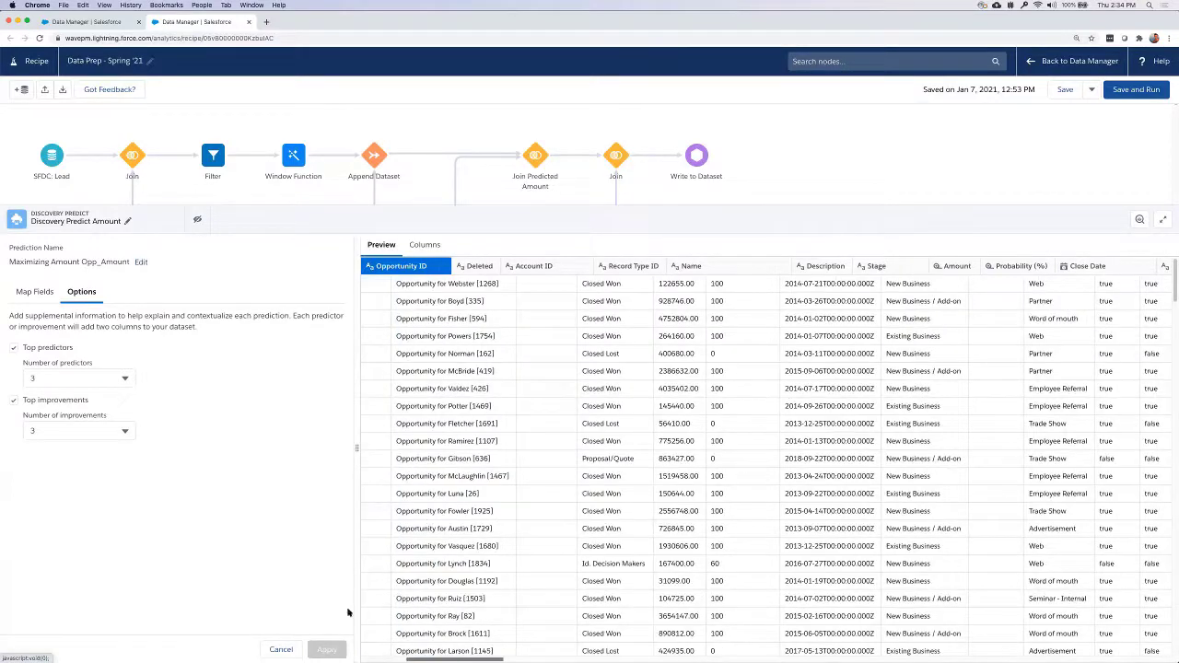
scroll(682, 422, right, 6)
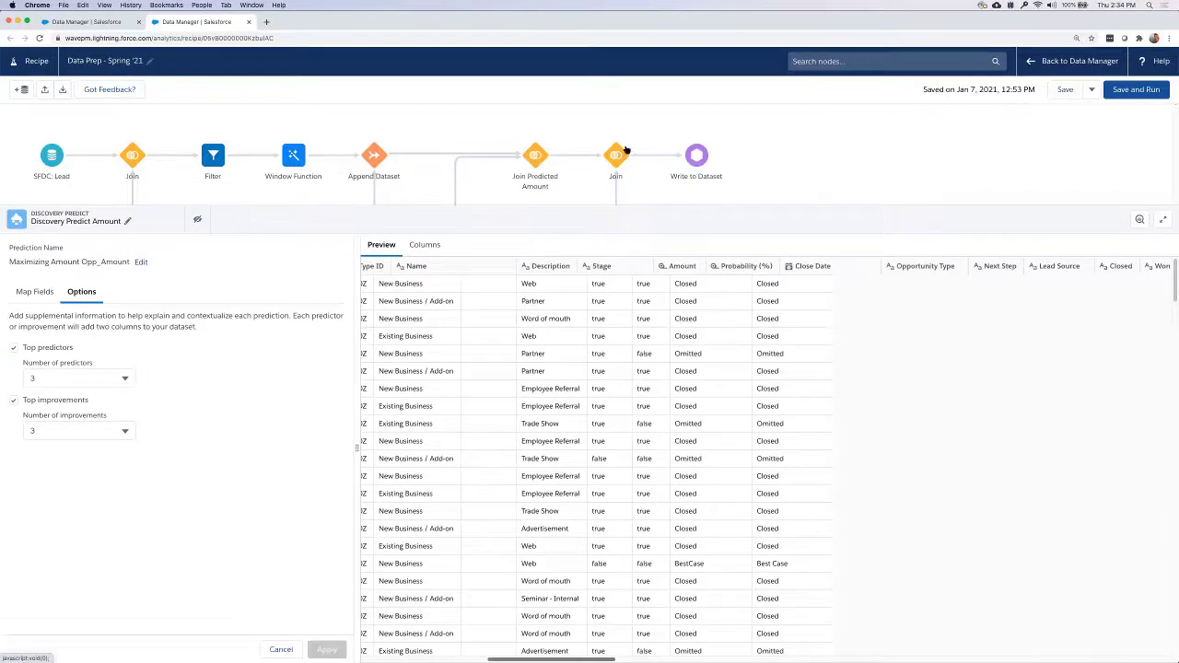
click(616, 155)
click(572, 237)
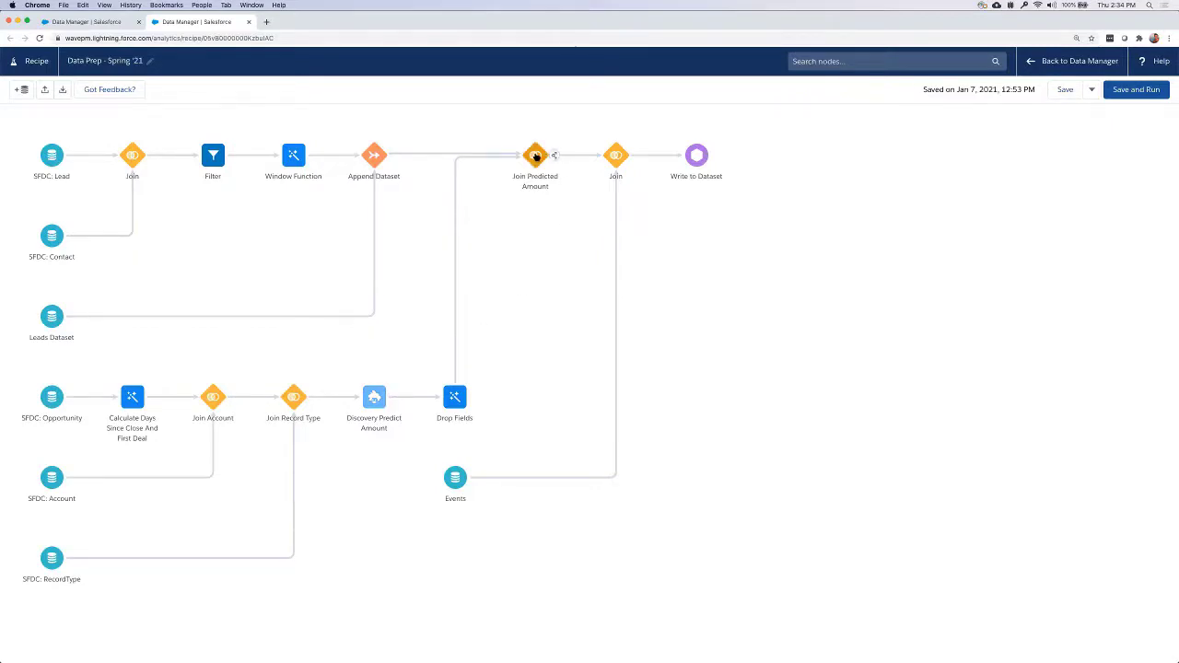
Step: Open the Append Dataset node and clear the "con" column search from the Contact ID mapping, leaving it unmapped
click(377, 155)
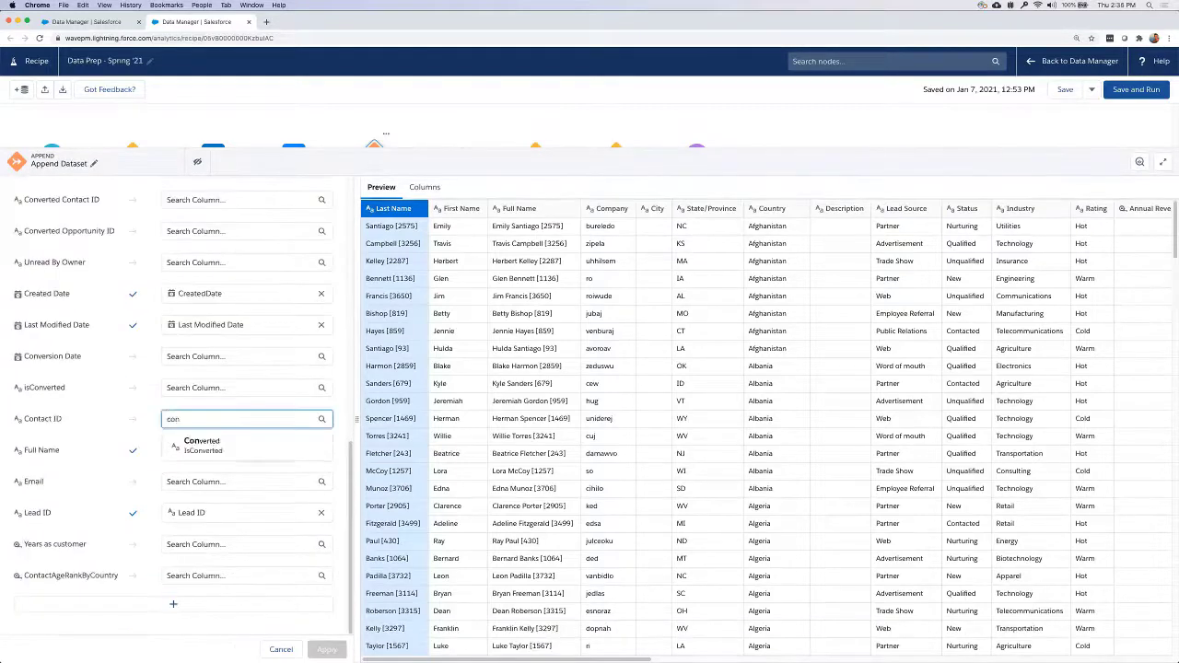
key(BackSpace)
key(BackSpace)
key(BackSpace)
click(169, 408)
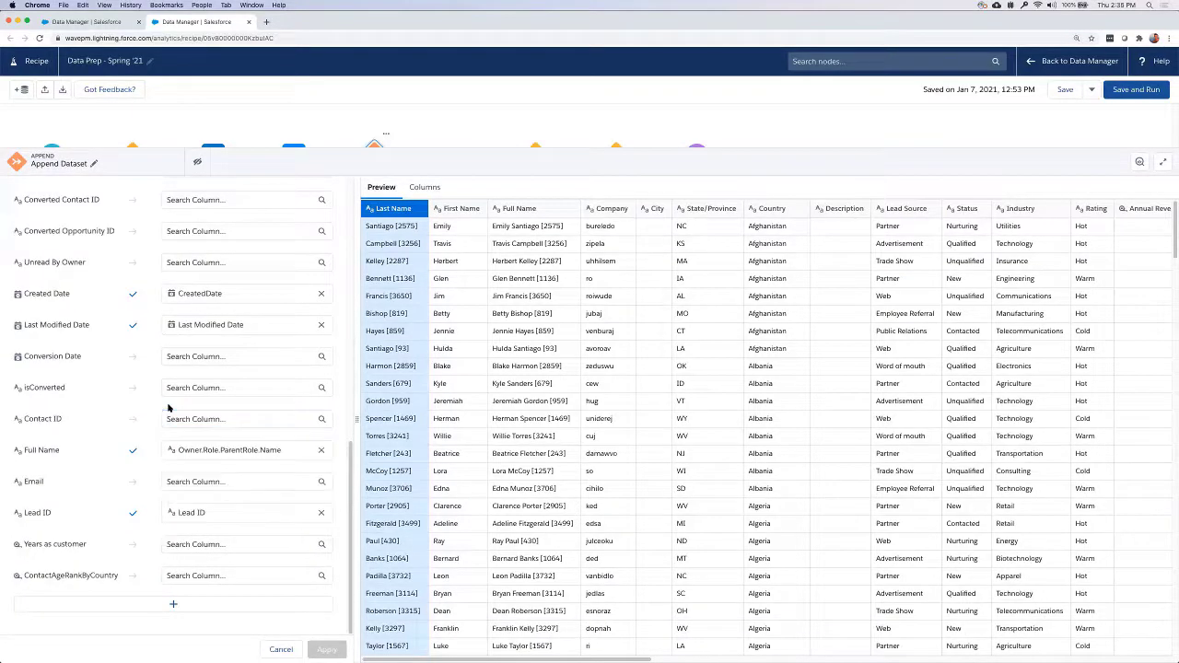
Step: Add a mapping for the Lead Age in Days column, apply the append, and select the Write to Dataset node
click(161, 603)
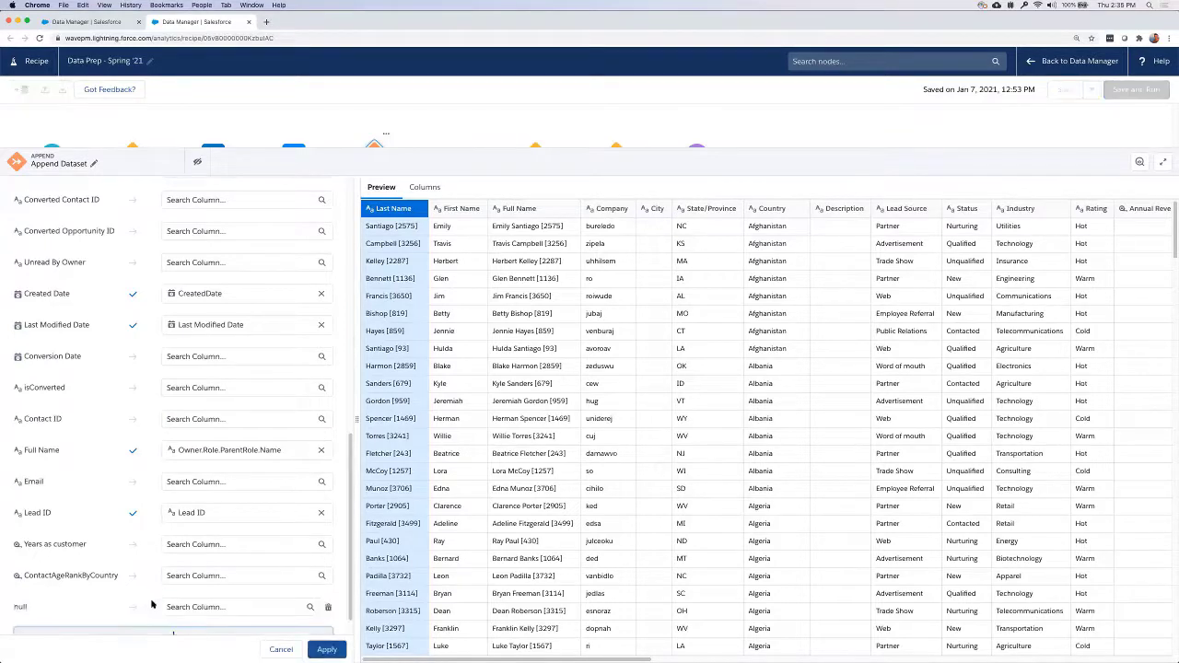
click(188, 574)
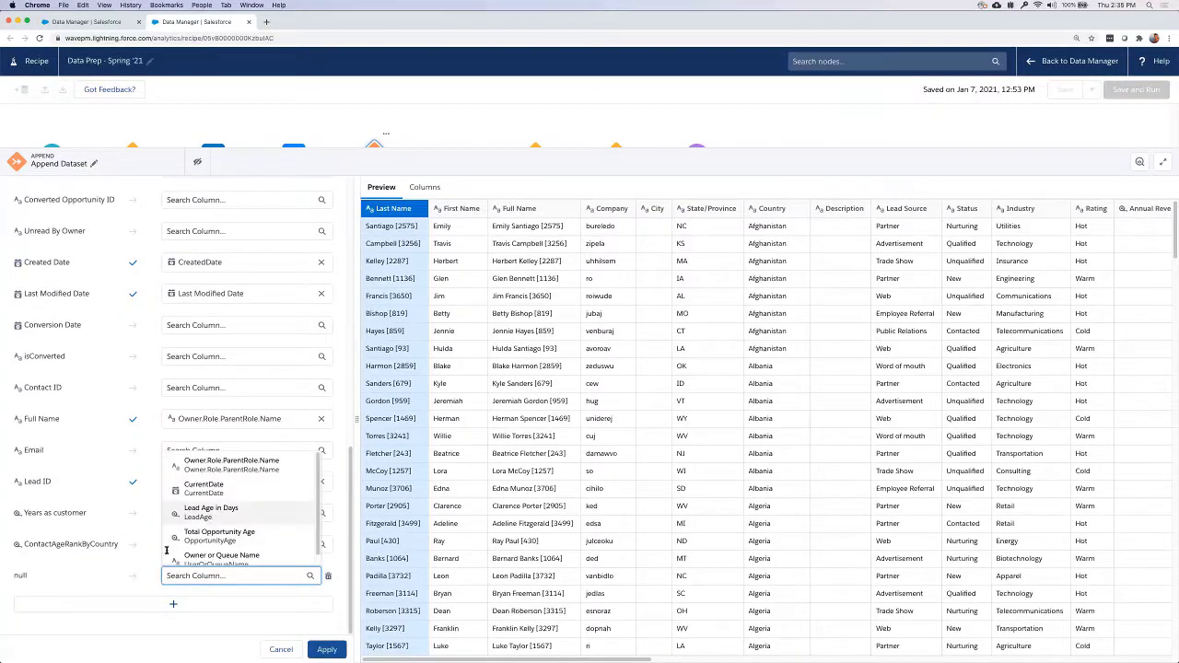
click(211, 512)
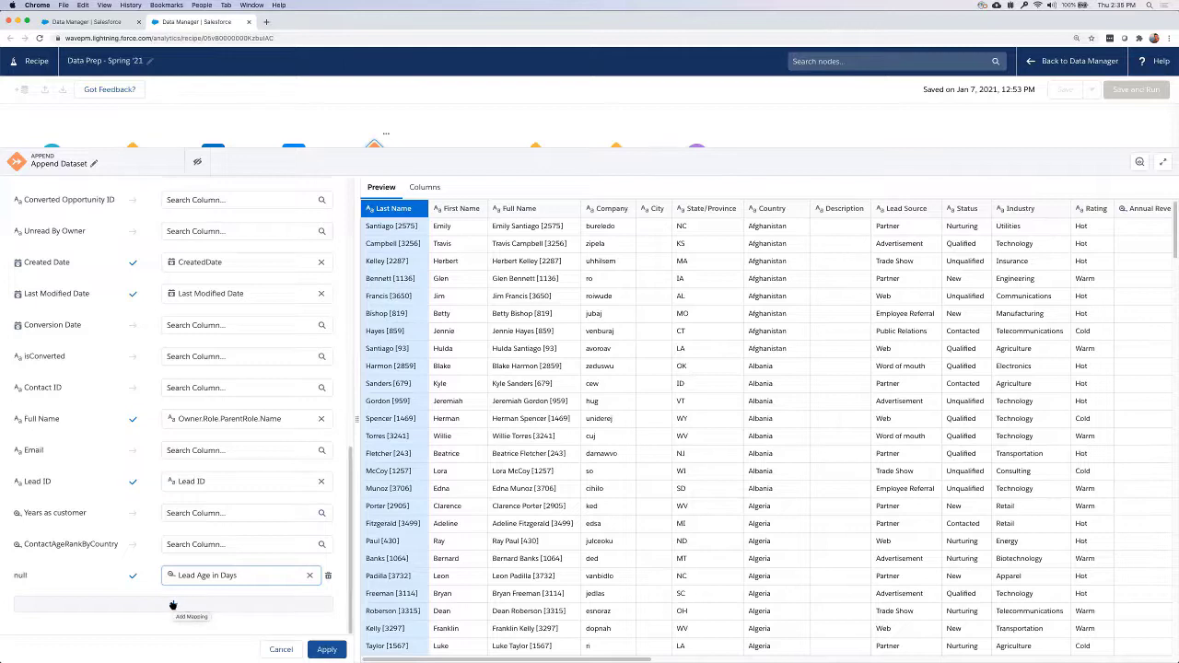
click(322, 649)
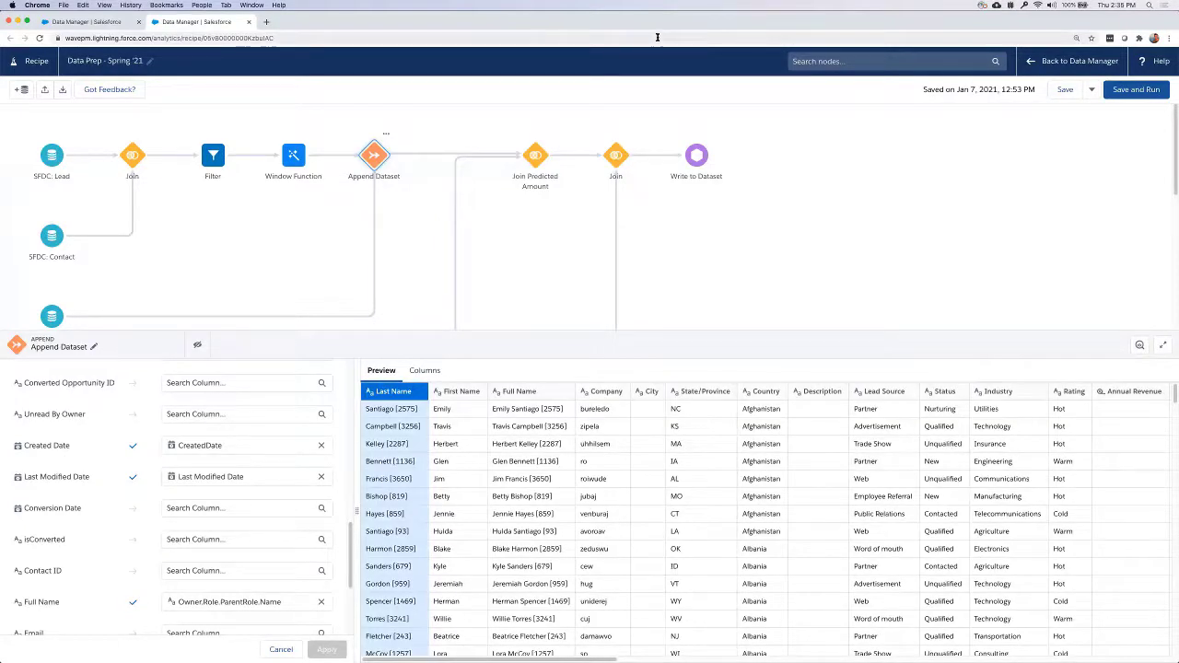
click(694, 158)
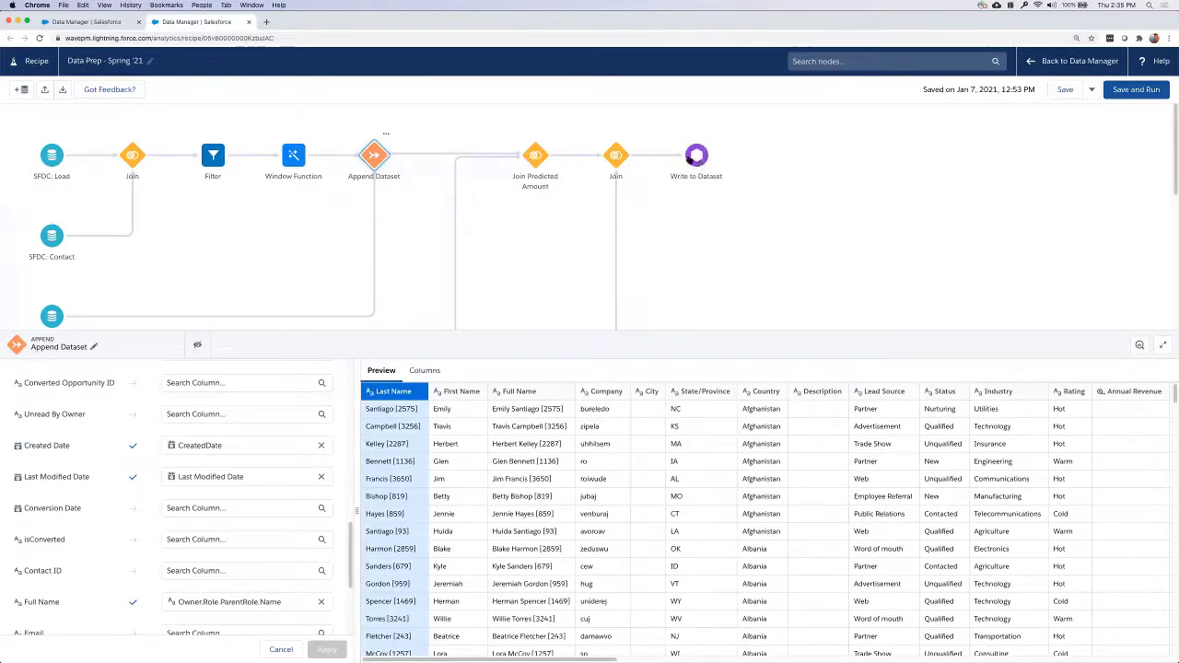
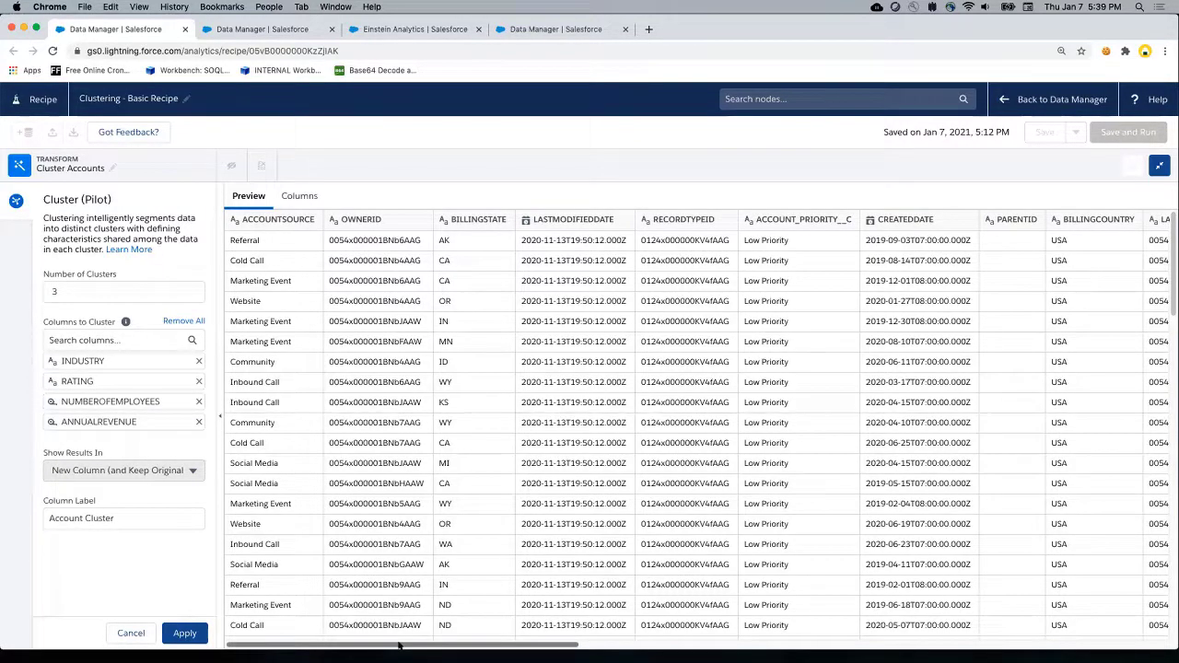
Step: Check the clustered columns and Account Cluster column in the Cluster Accounts preview, applying the transformation and exposing the recipe canvas
drag(402, 644, 1063, 644)
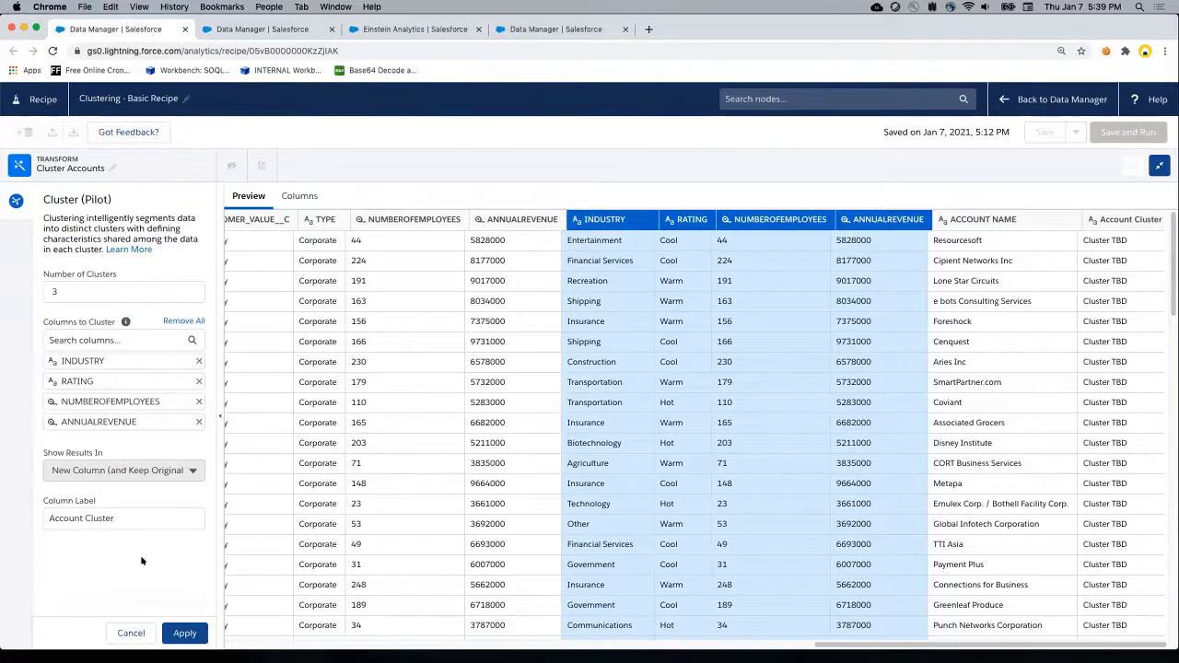
click(181, 632)
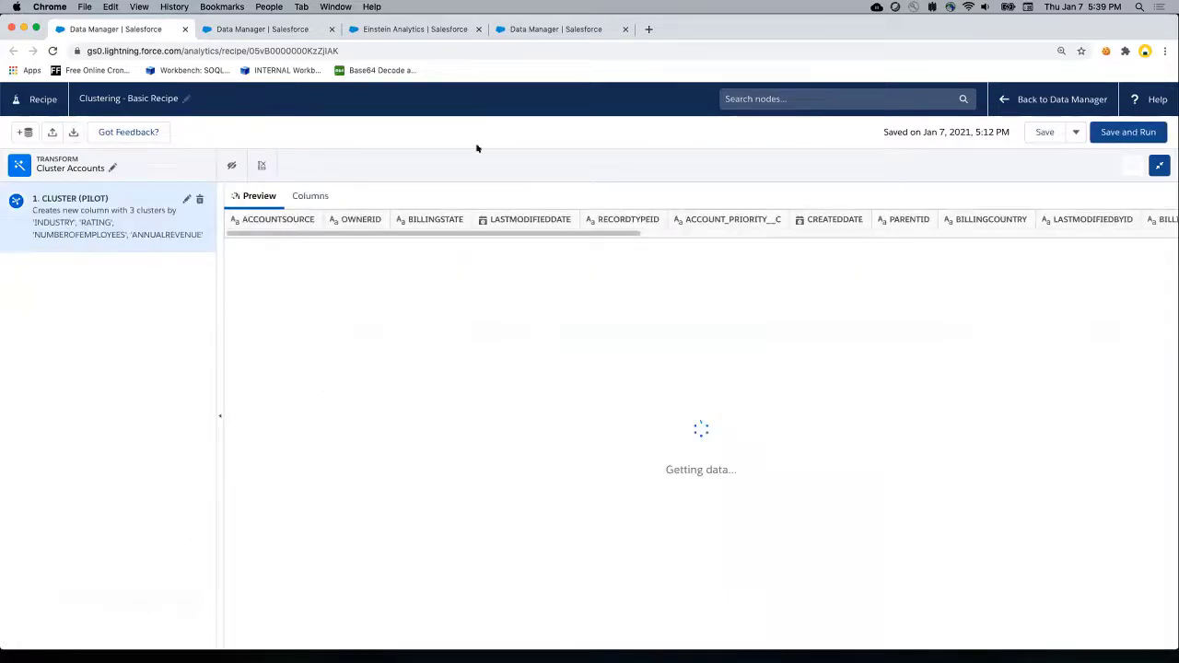
drag(477, 151, 473, 383)
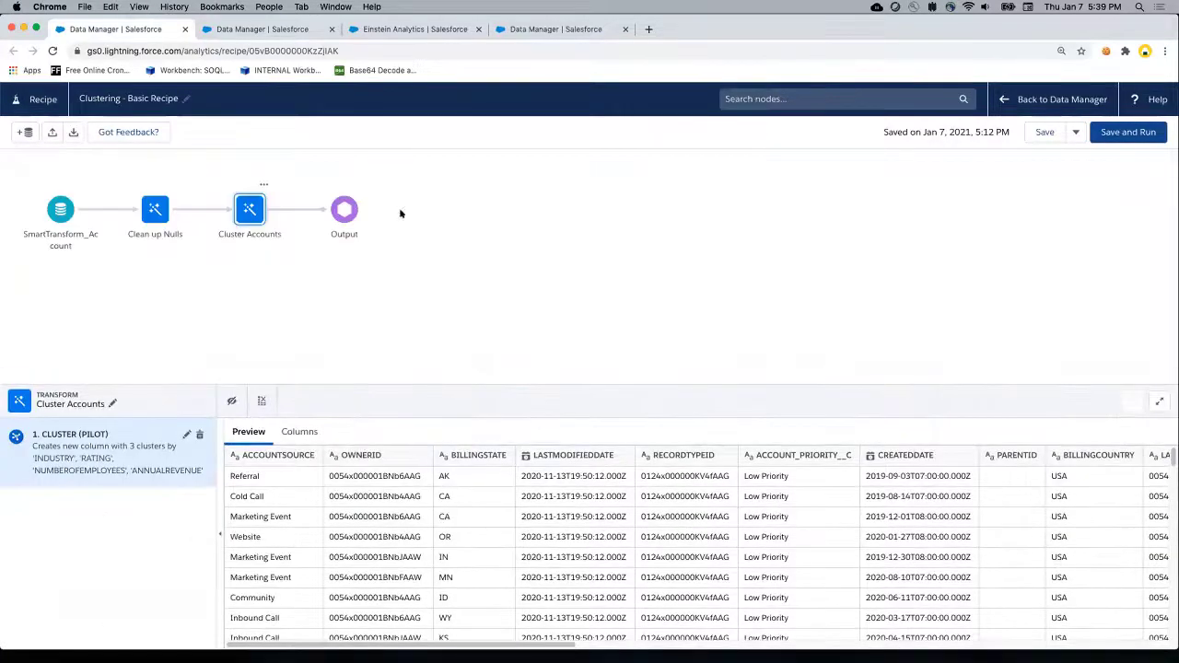
Step: Switch to the Clustering - Accounts and Opps Demo recipe and inspect the SmartTransform_Opportunity input and Aggregate node
click(184, 29)
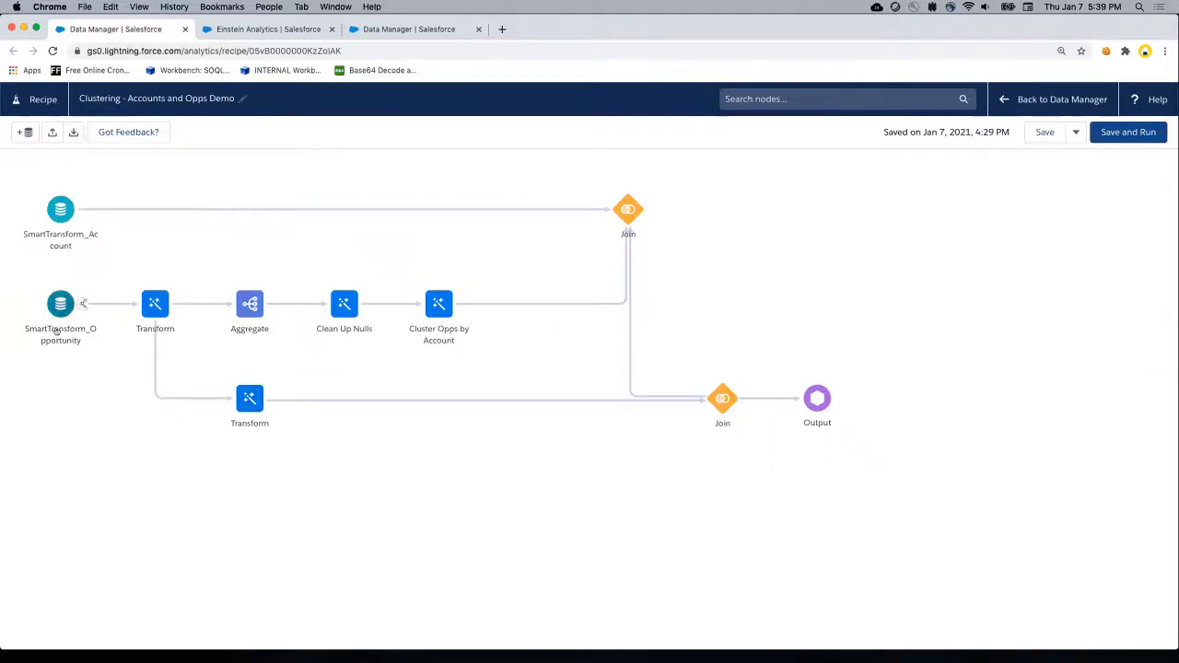
click(58, 316)
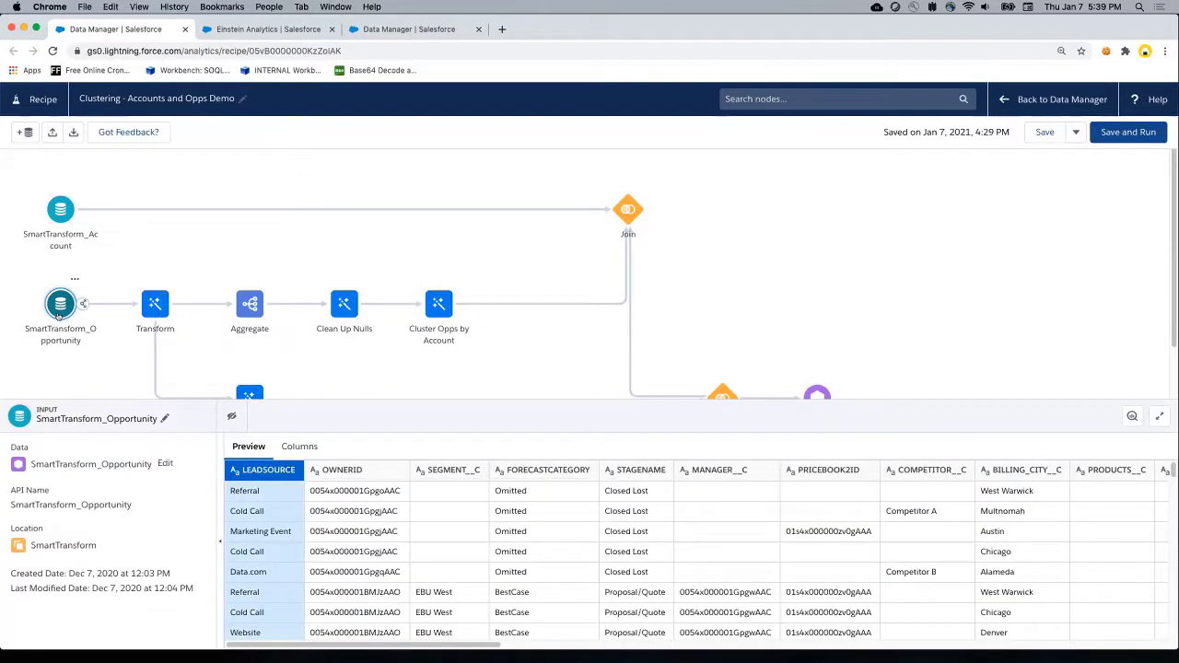
click(249, 305)
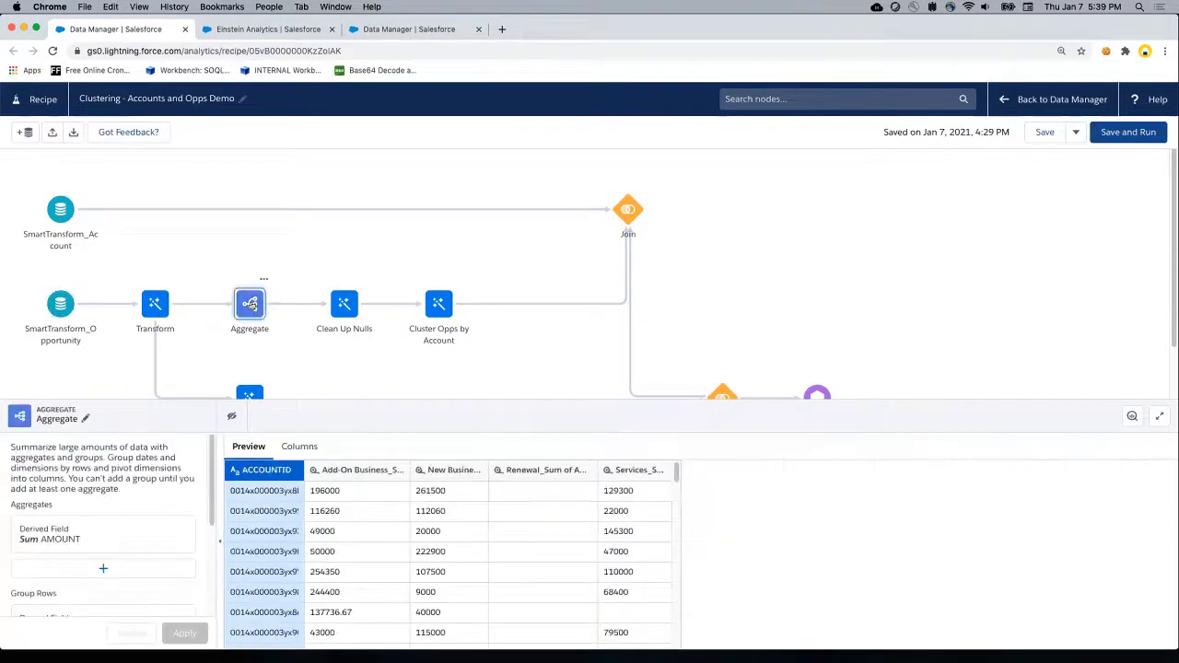
Step: Examine the Aggregate node's groupings and preview, and inspect the Cluster Opps by Account transformation
drag(450, 404, 437, 134)
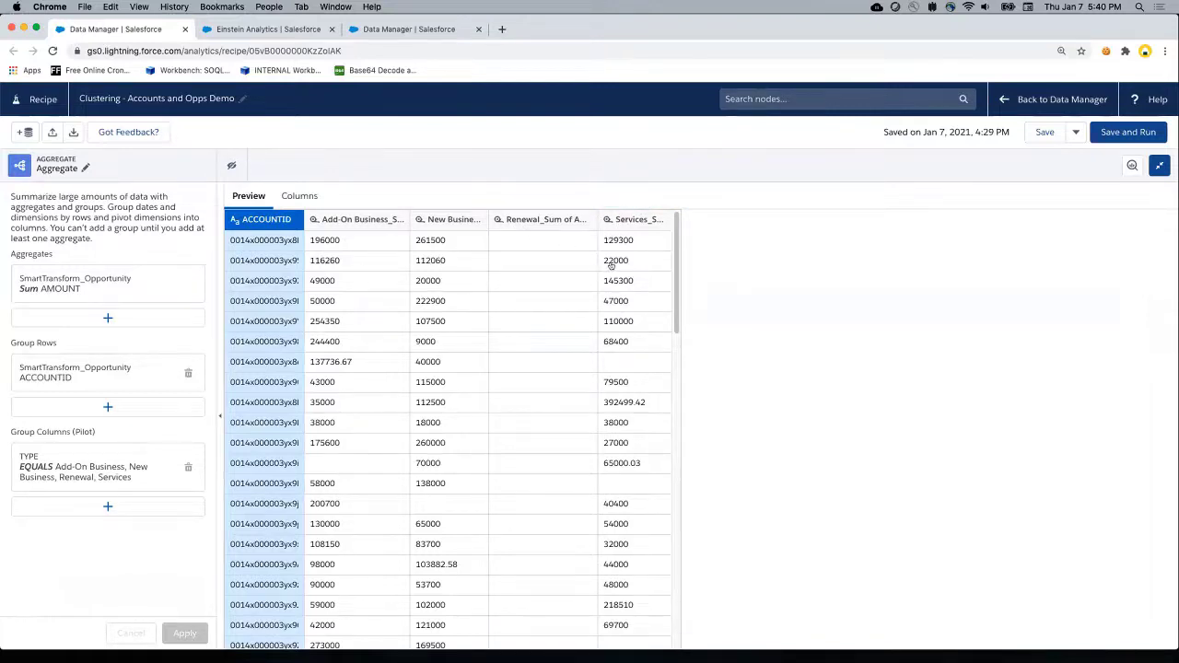
drag(653, 154, 653, 426)
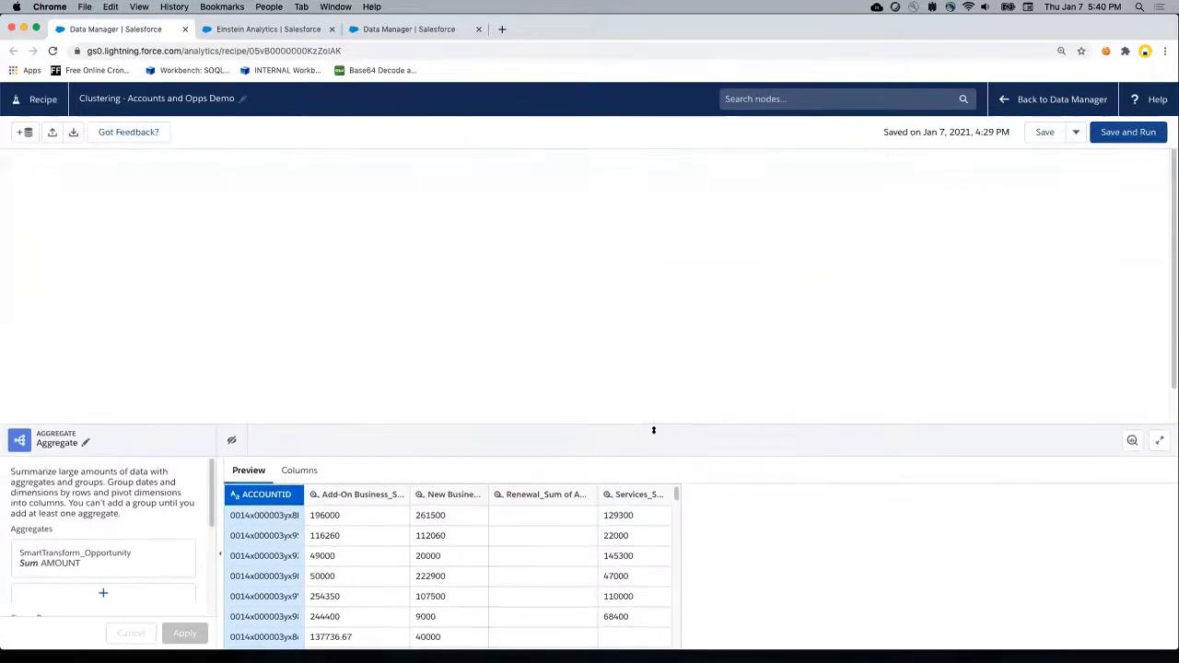
click(540, 362)
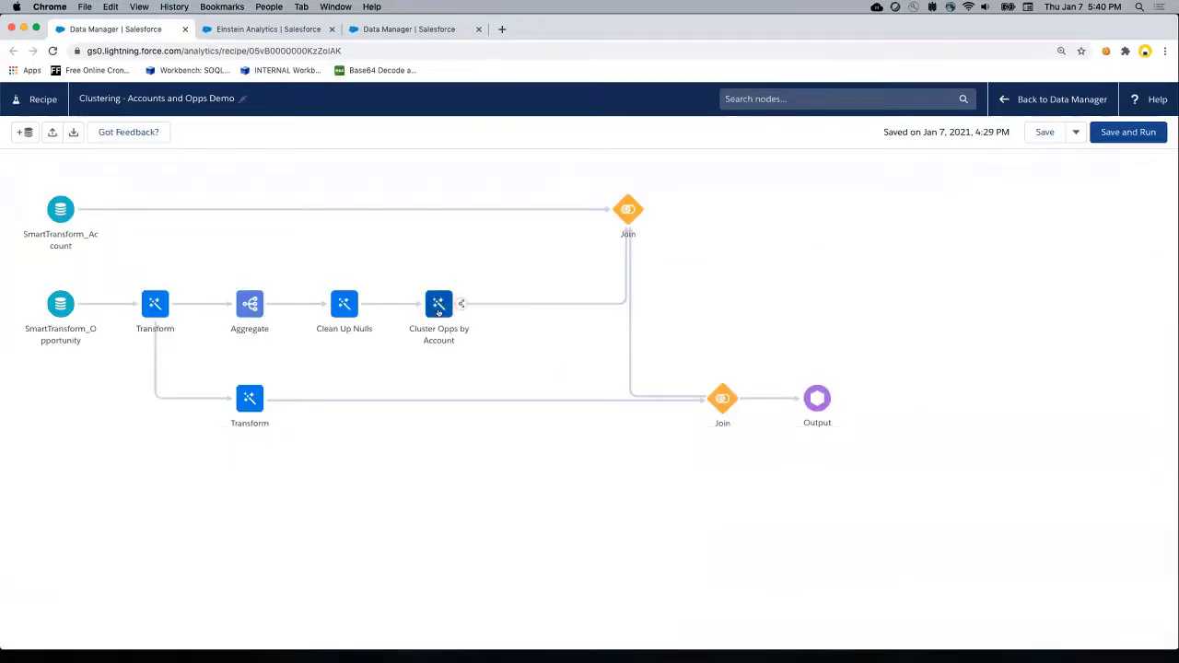
click(439, 304)
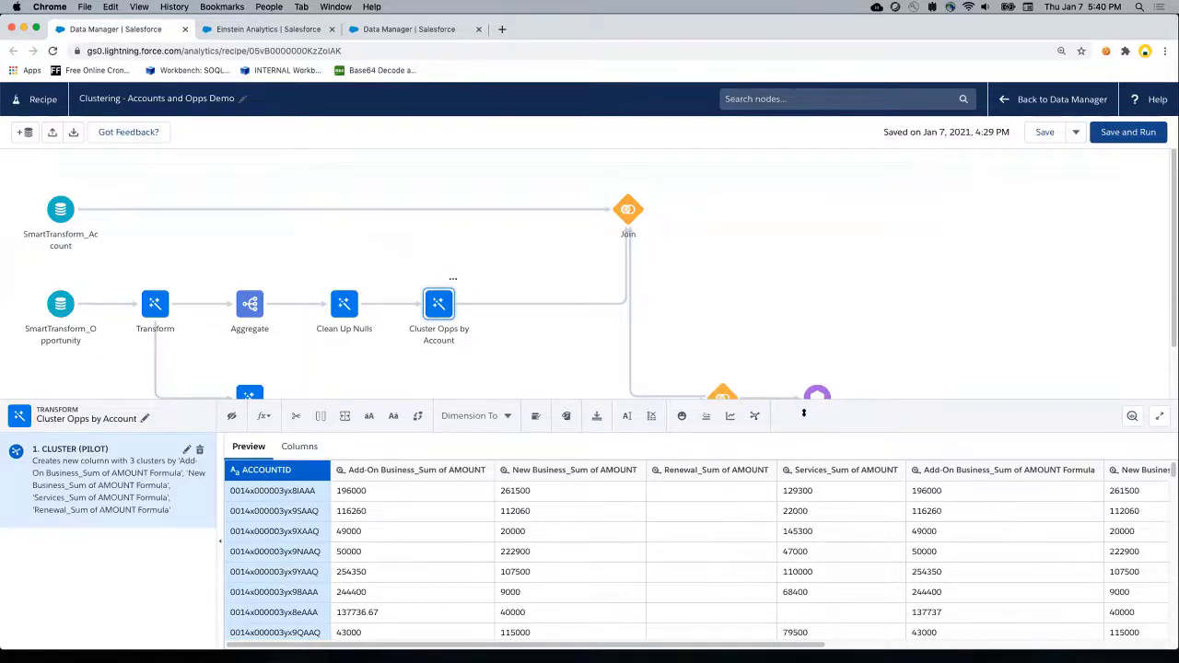
drag(803, 413, 803, 459)
scroll(727, 394, down, 1)
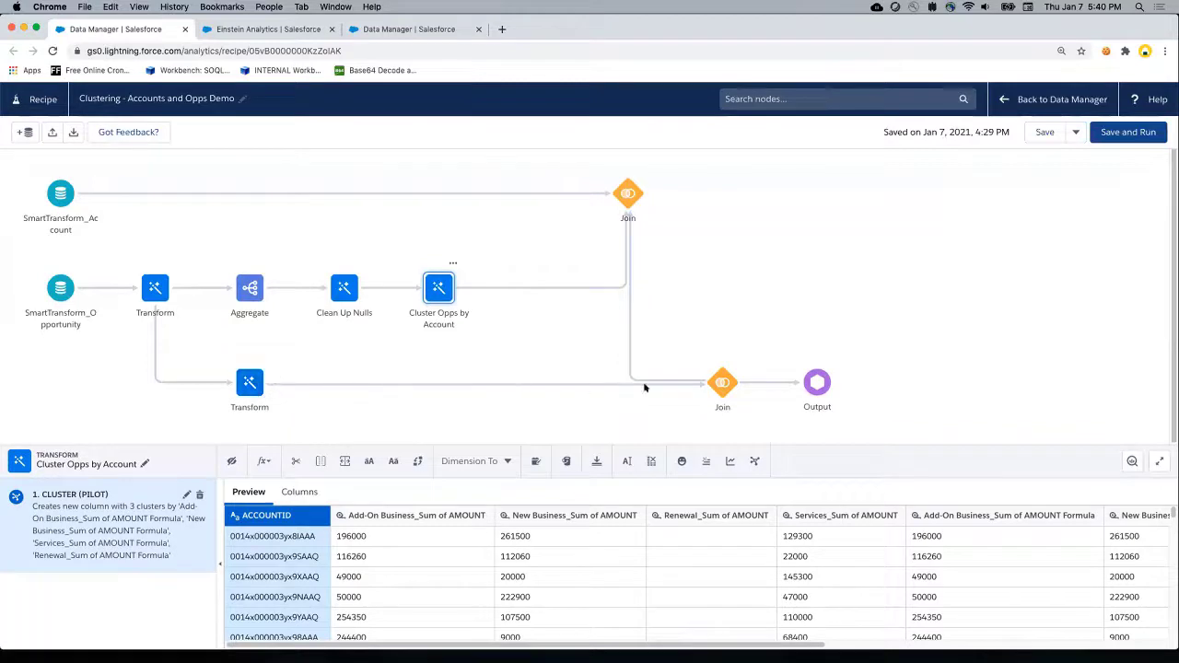
Step: Inspect the Output node's dataset settings and review the columns in its Opportunity Segmentation Dataset preview
click(817, 382)
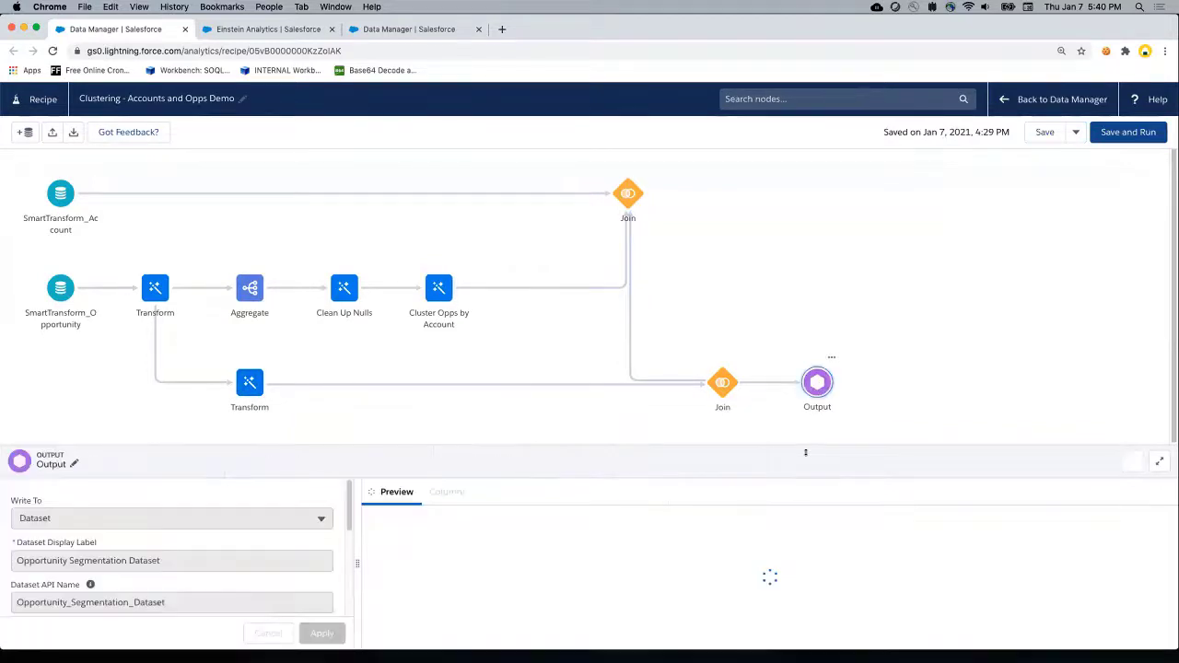
drag(805, 452, 789, 145)
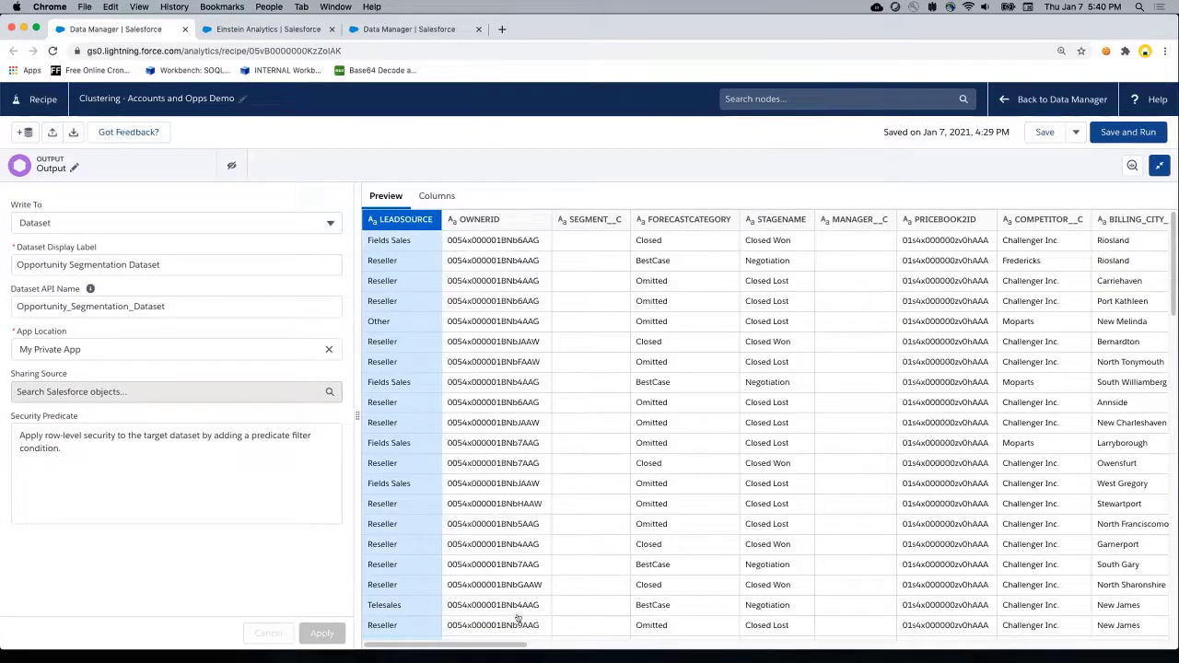
drag(508, 646, 738, 647)
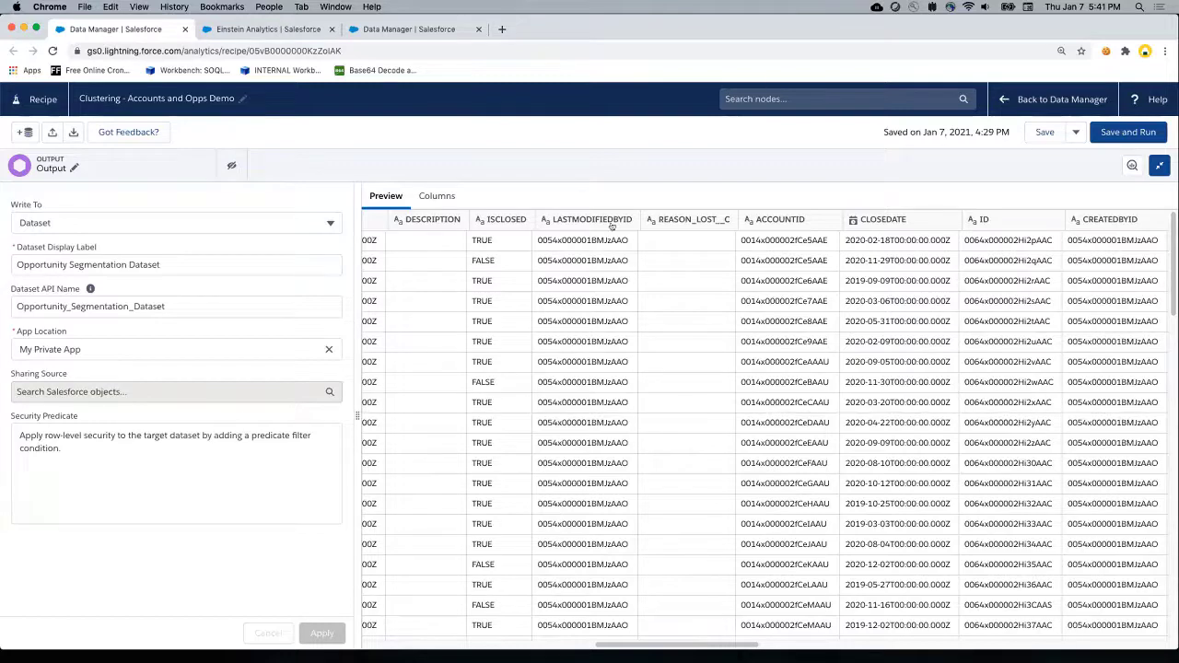
drag(623, 151, 602, 429)
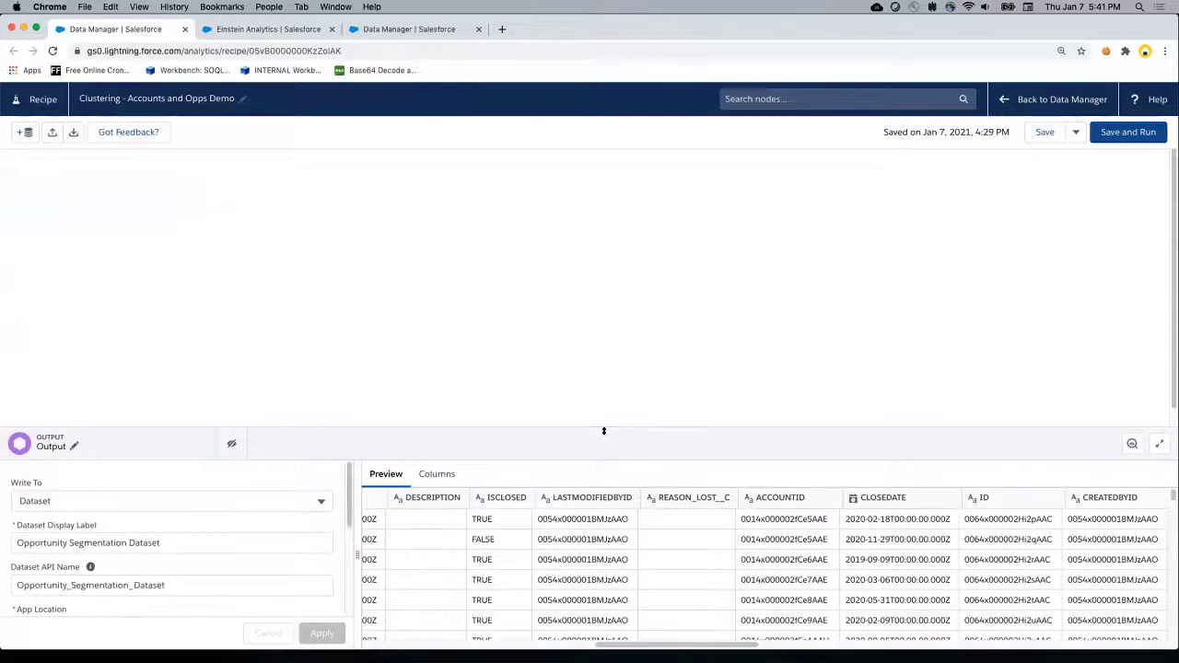
Step: Close the recipe and compare spend and product preferences on the Clustering Pilot Dashboard for Cluster 1 and Cluster 3
click(184, 29)
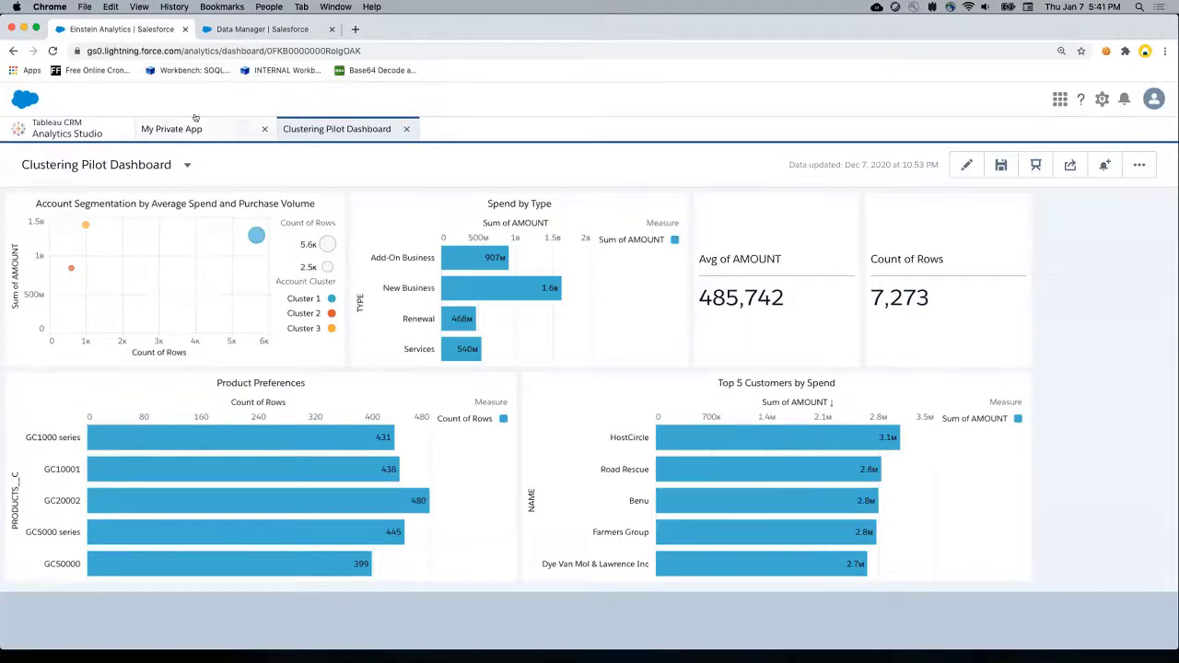
click(256, 236)
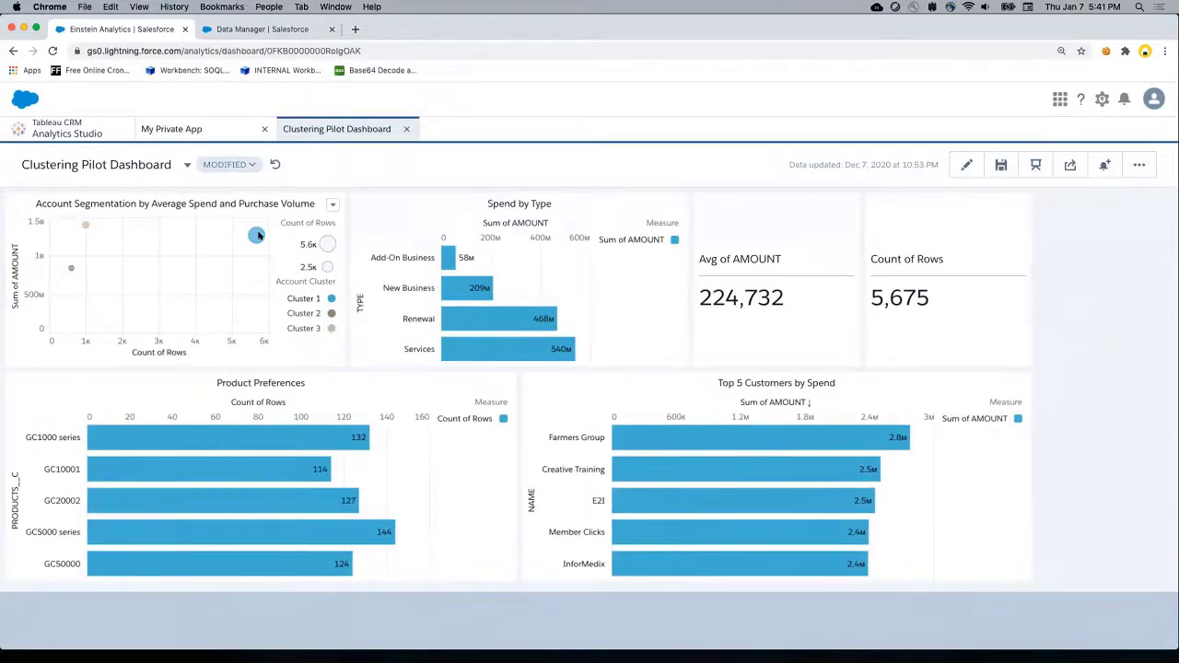
mouse_move(256, 235)
click(88, 225)
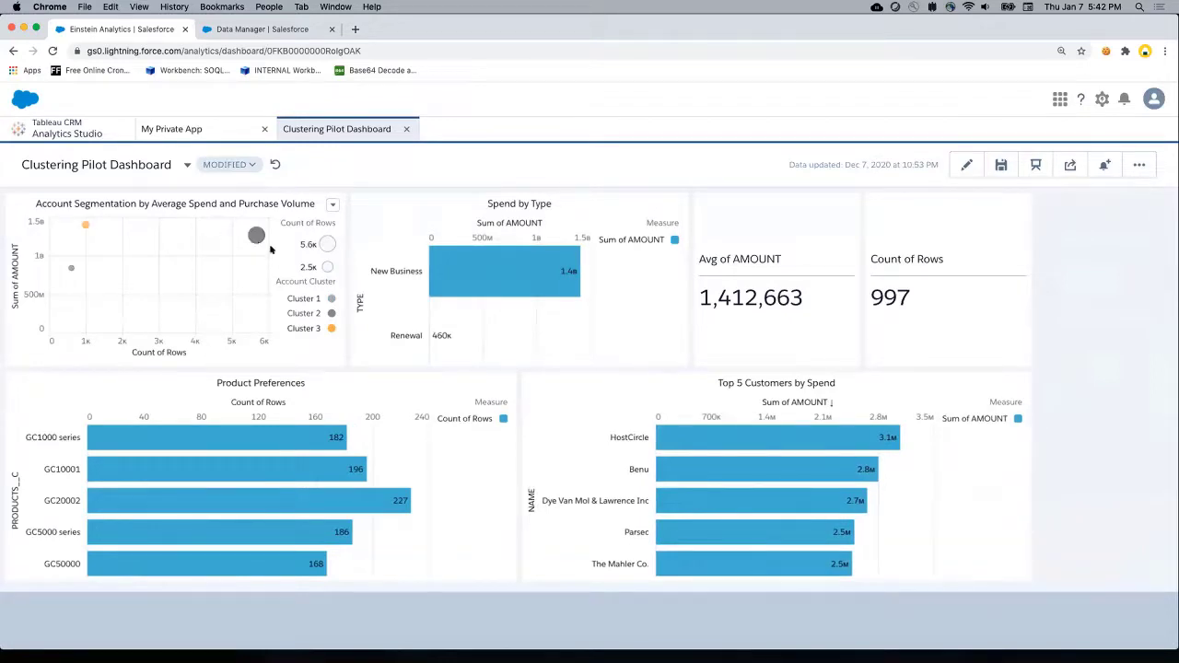
mouse_move(557, 288)
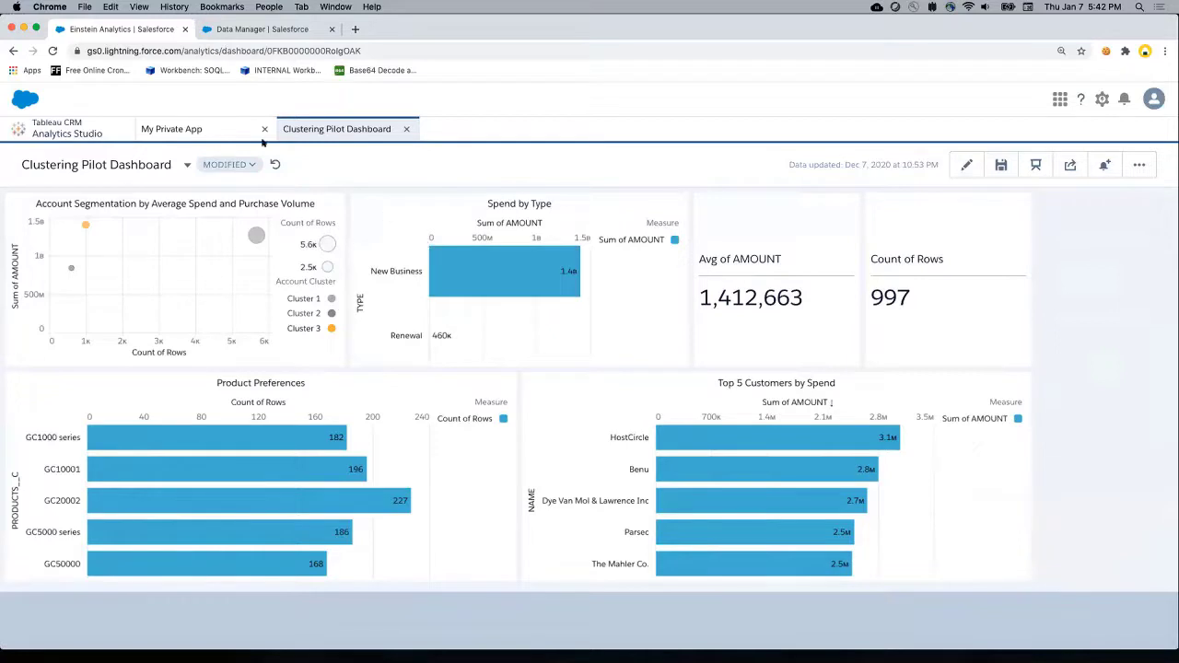
click(182, 29)
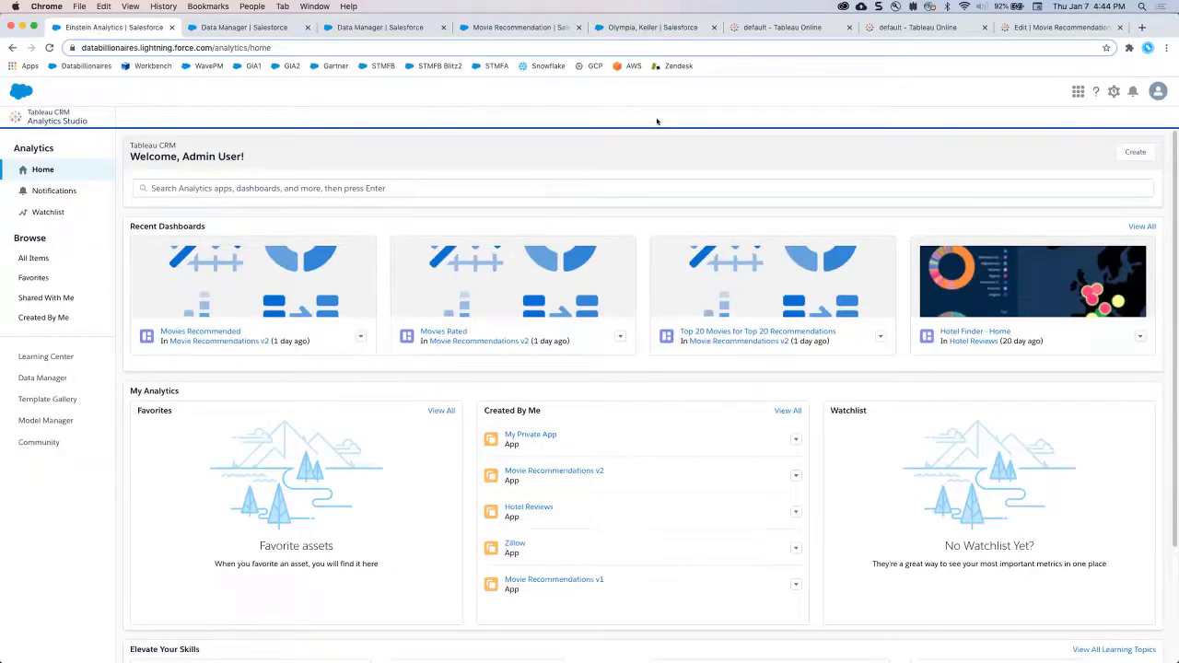
Step: Review the Data Manager's remote output connection types and the Movie Recommendations with Augment recipe
click(234, 29)
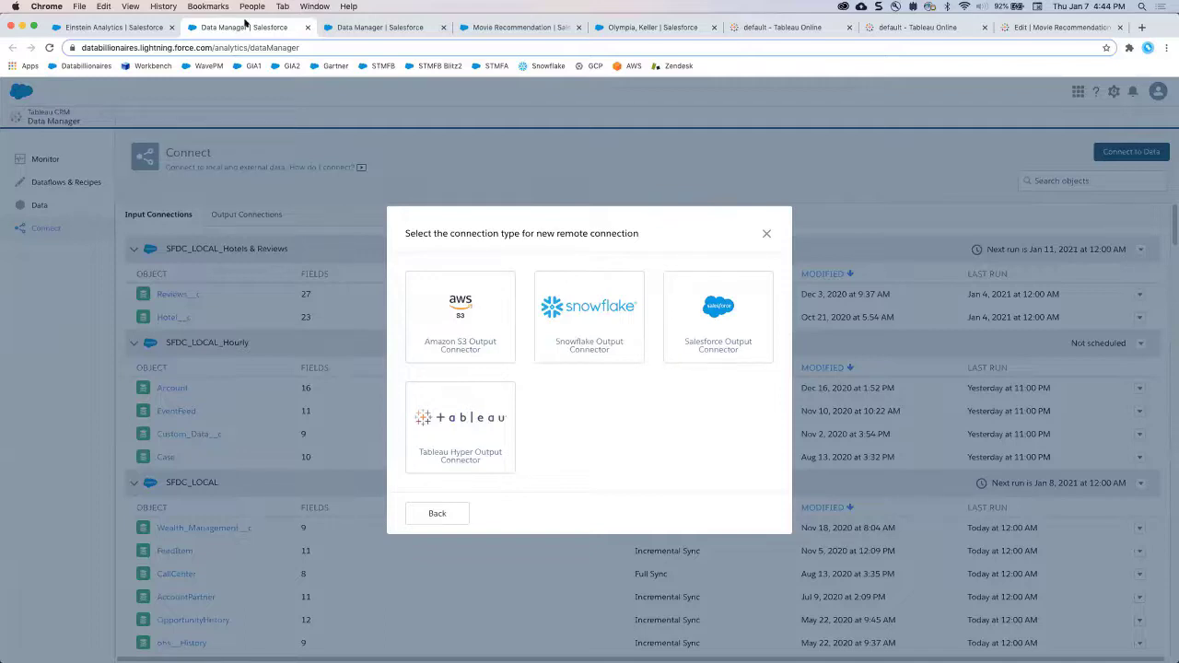
click(386, 28)
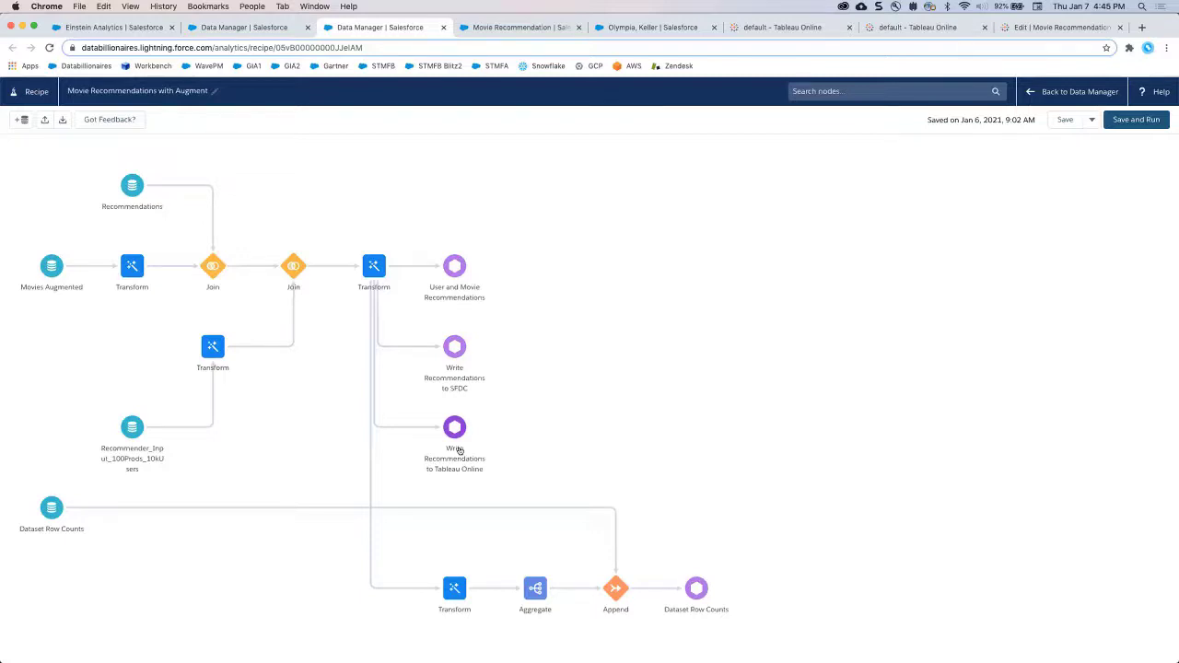
Step: On the rental customer's record page, compare the recommended movies with the Watched filter set to Yes and No
click(513, 28)
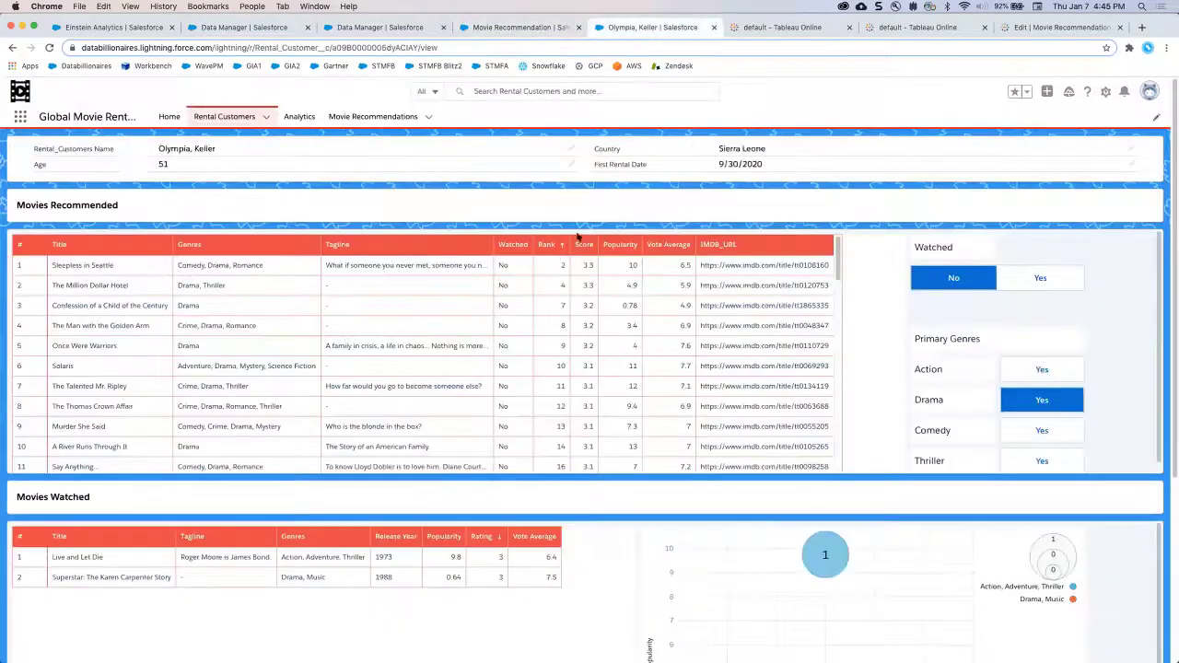
click(634, 28)
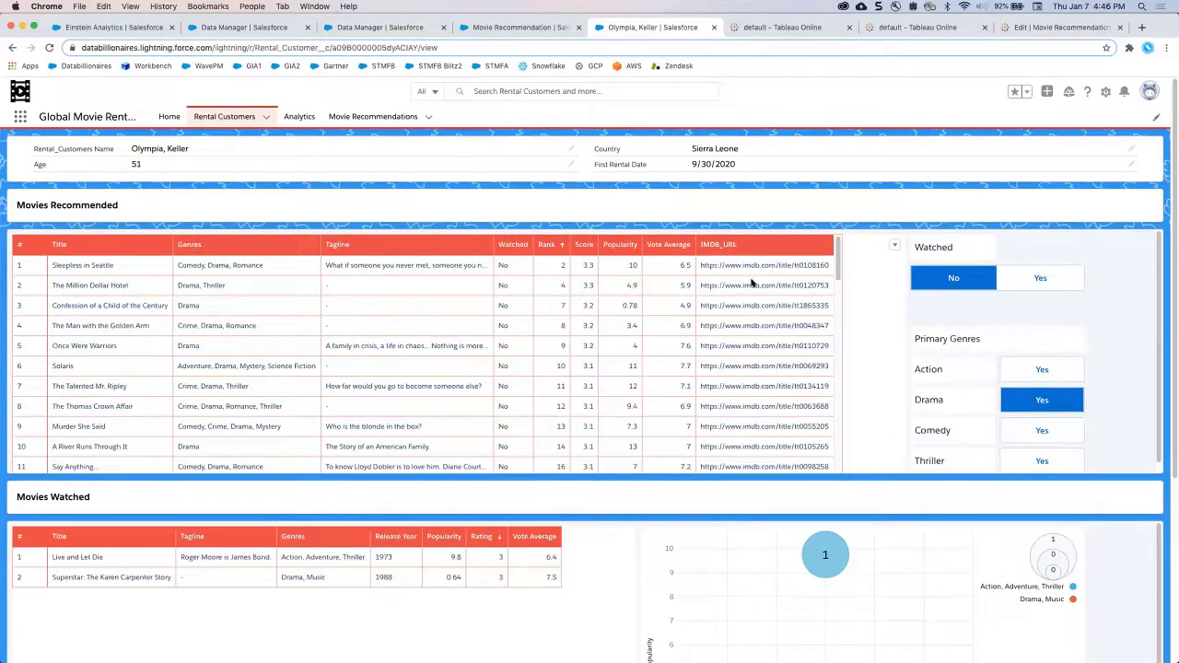
click(1043, 278)
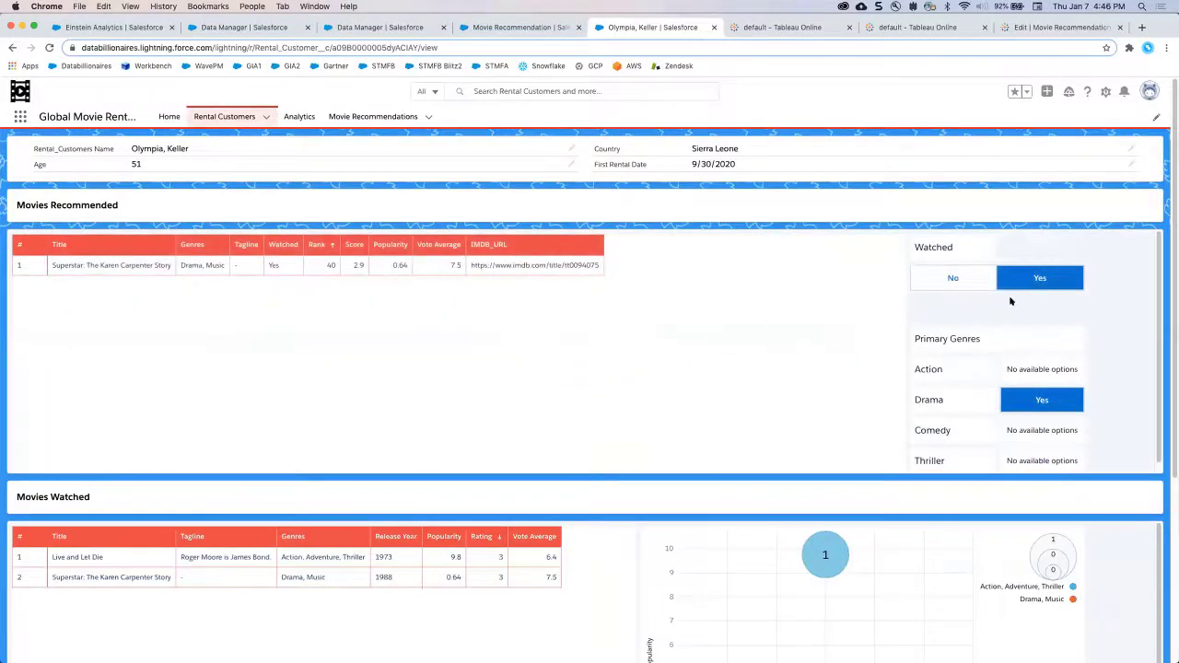
click(957, 280)
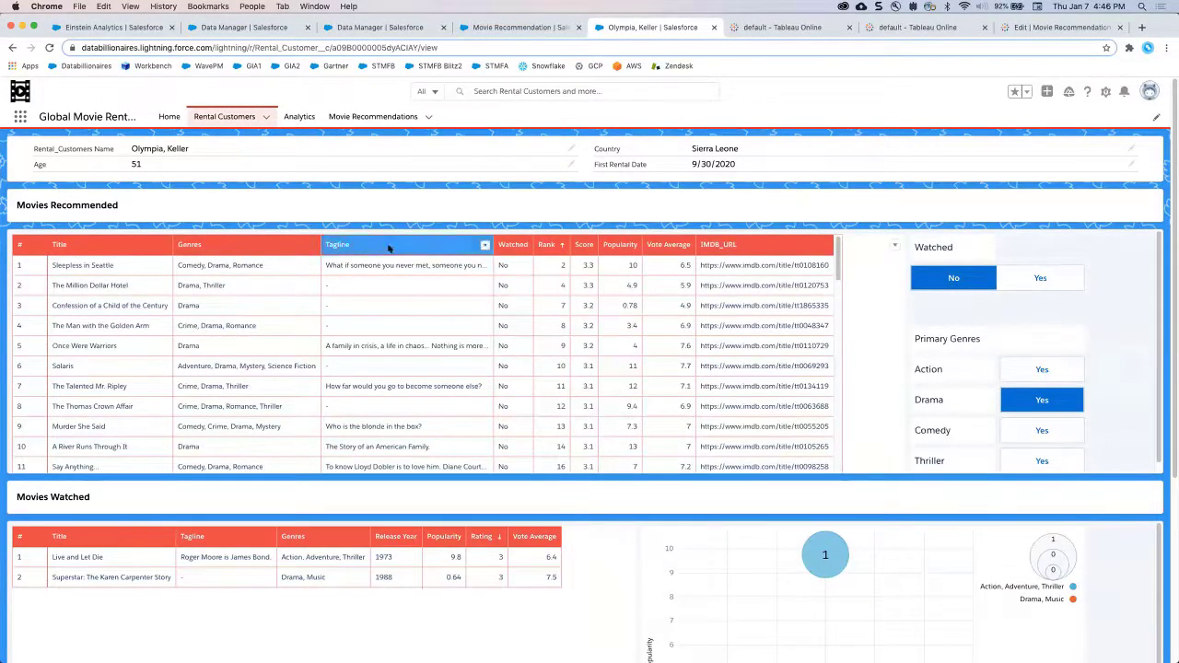
Step: Browse the Movie Recommendations list of all records and open the first recommendation for The 39 Steps
click(414, 117)
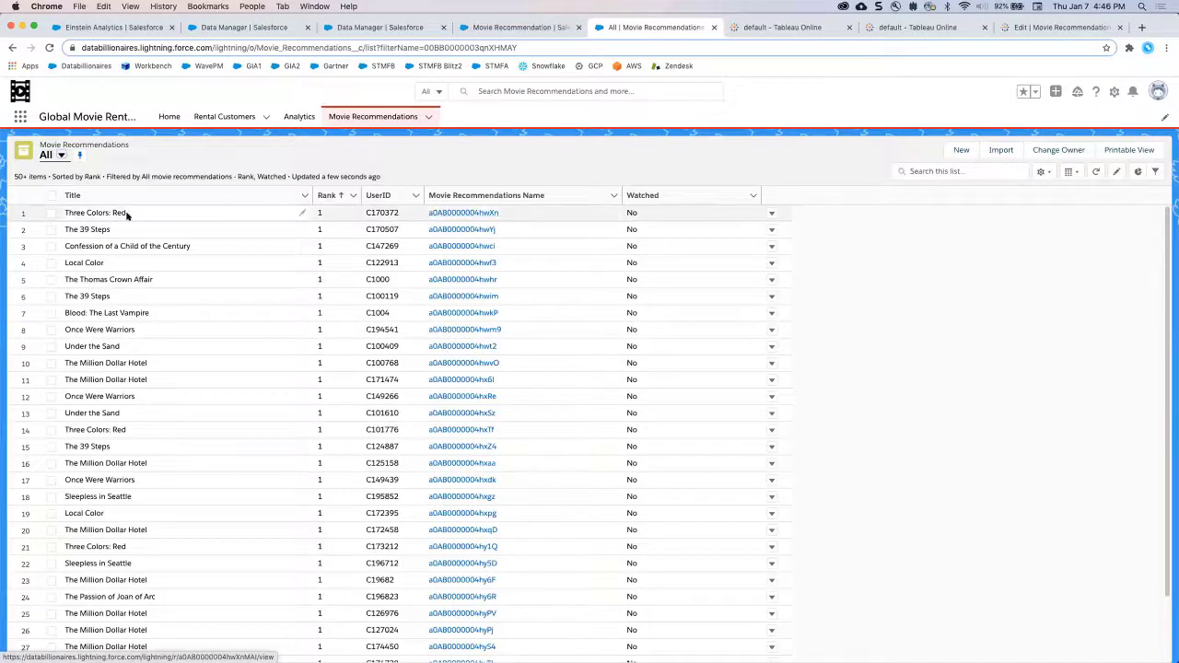
click(452, 229)
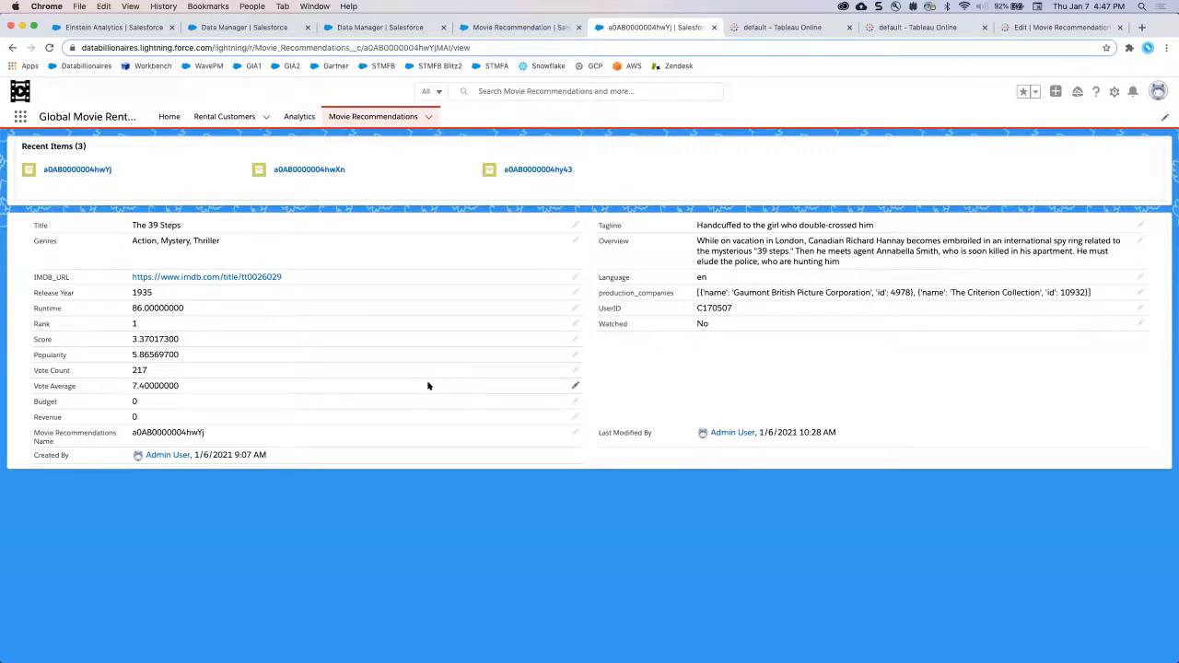
Step: Switch to the Tableau Online default project and examine the Movie Recommendations workbook's dimensions in Tableau, widening the field list
click(780, 30)
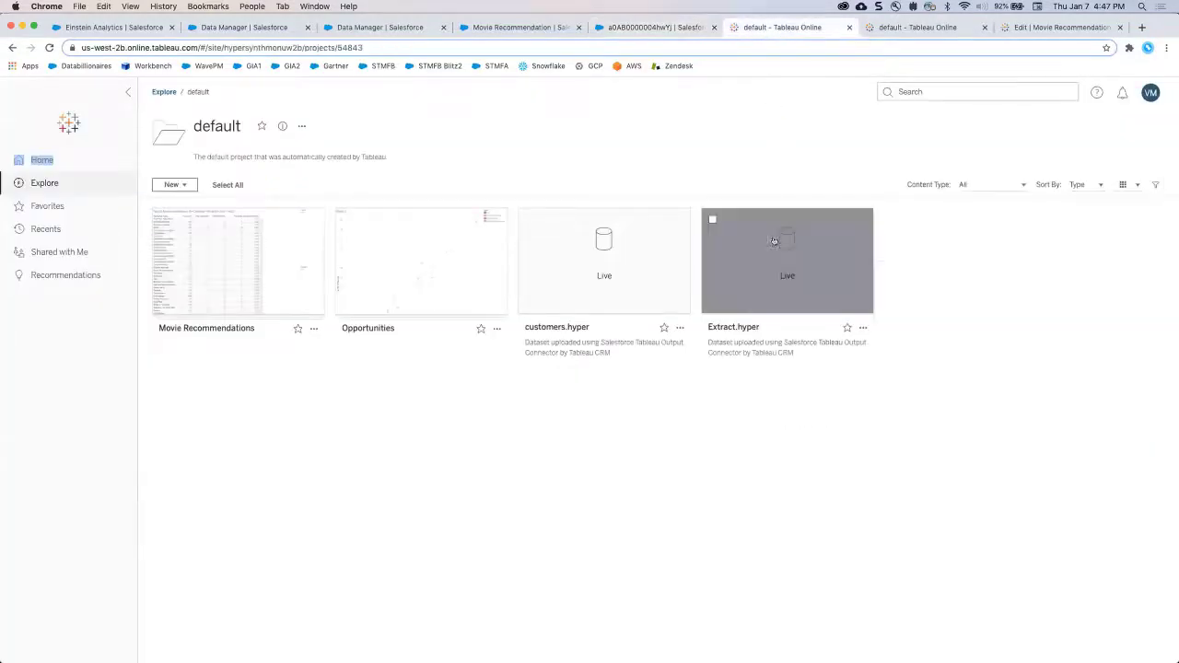
mouse_move(788, 267)
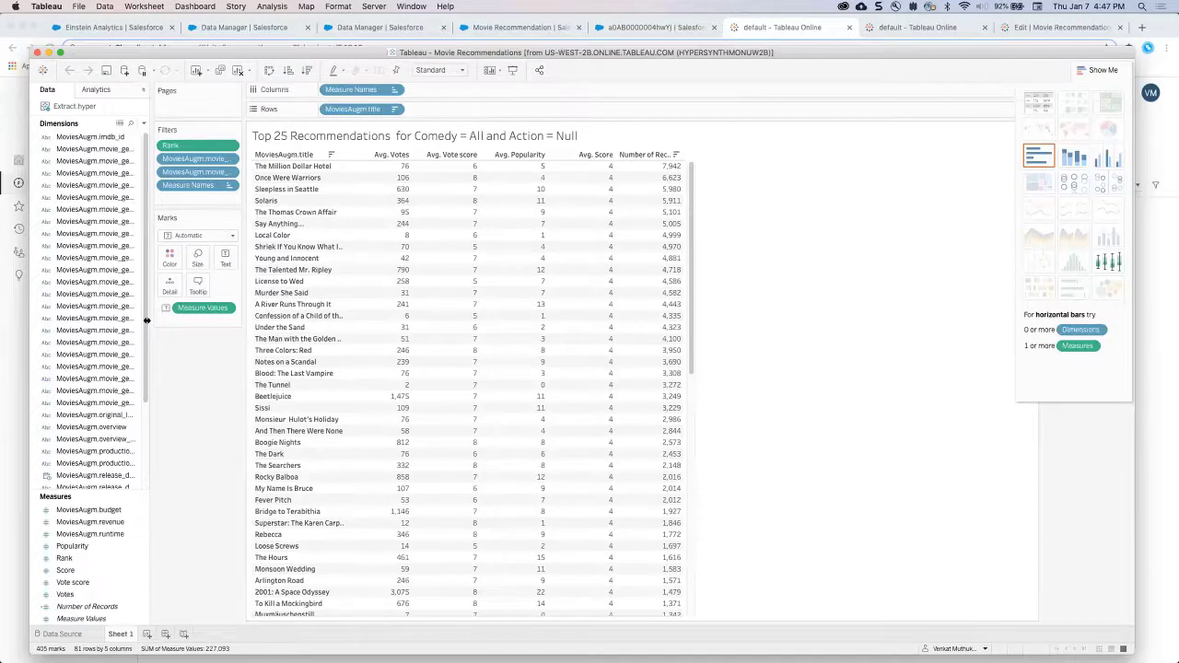
drag(146, 320, 187, 319)
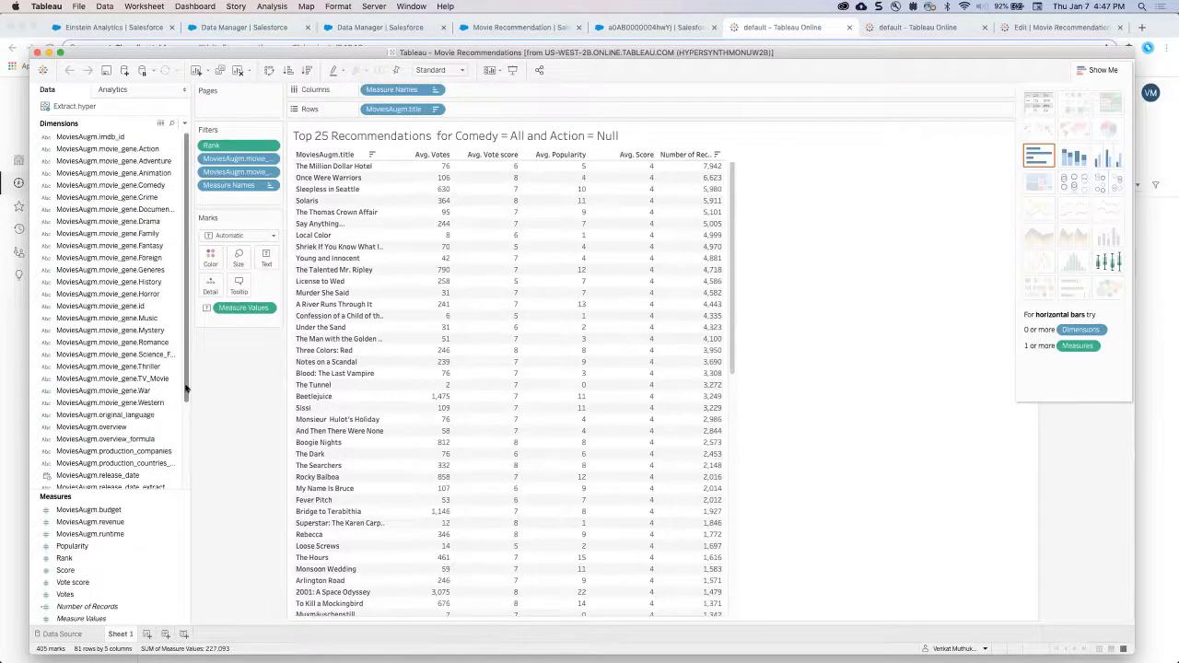
scroll(186, 390, down, 2)
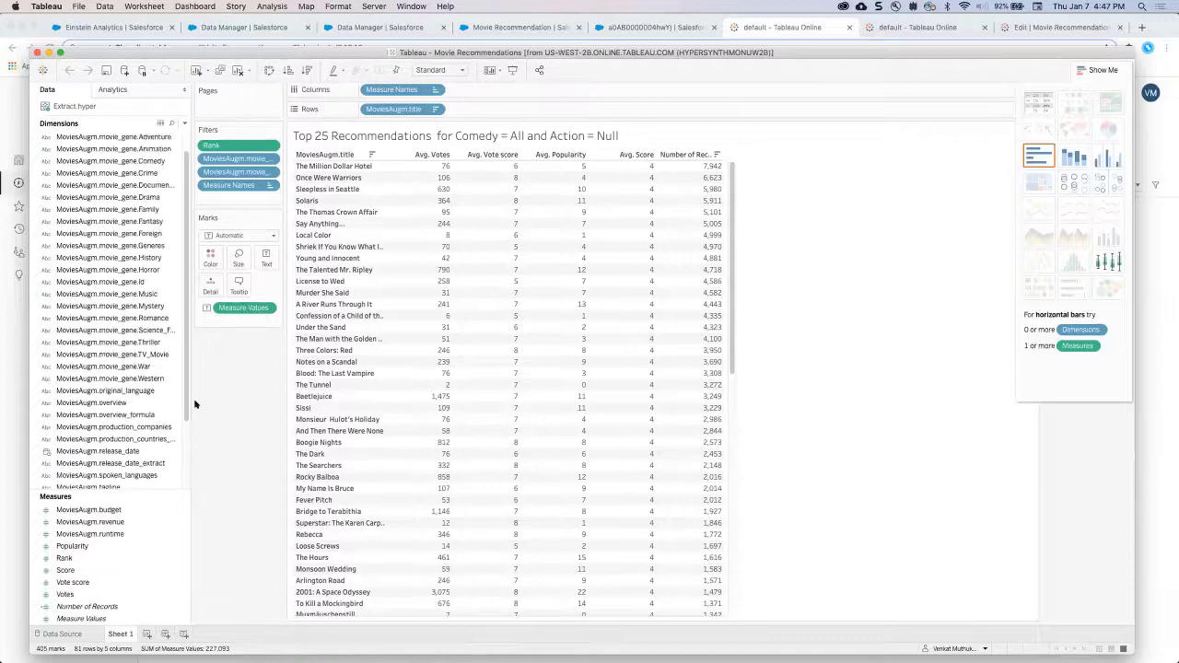
click(131, 257)
drag(731, 52, 730, 158)
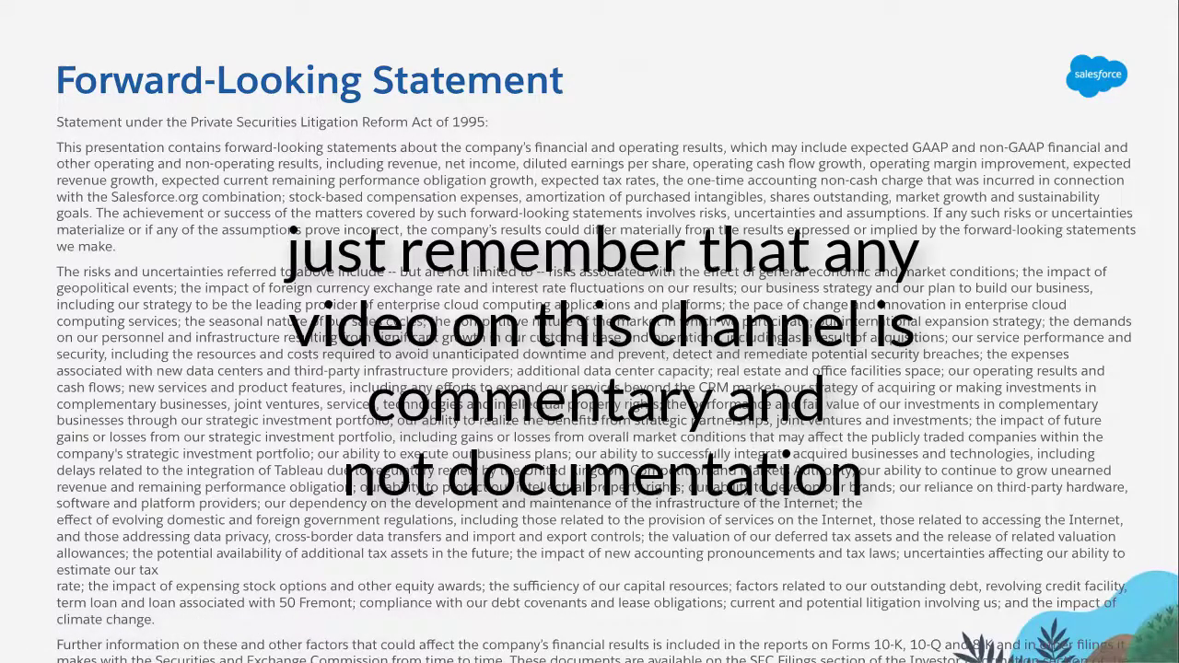
key(Right)
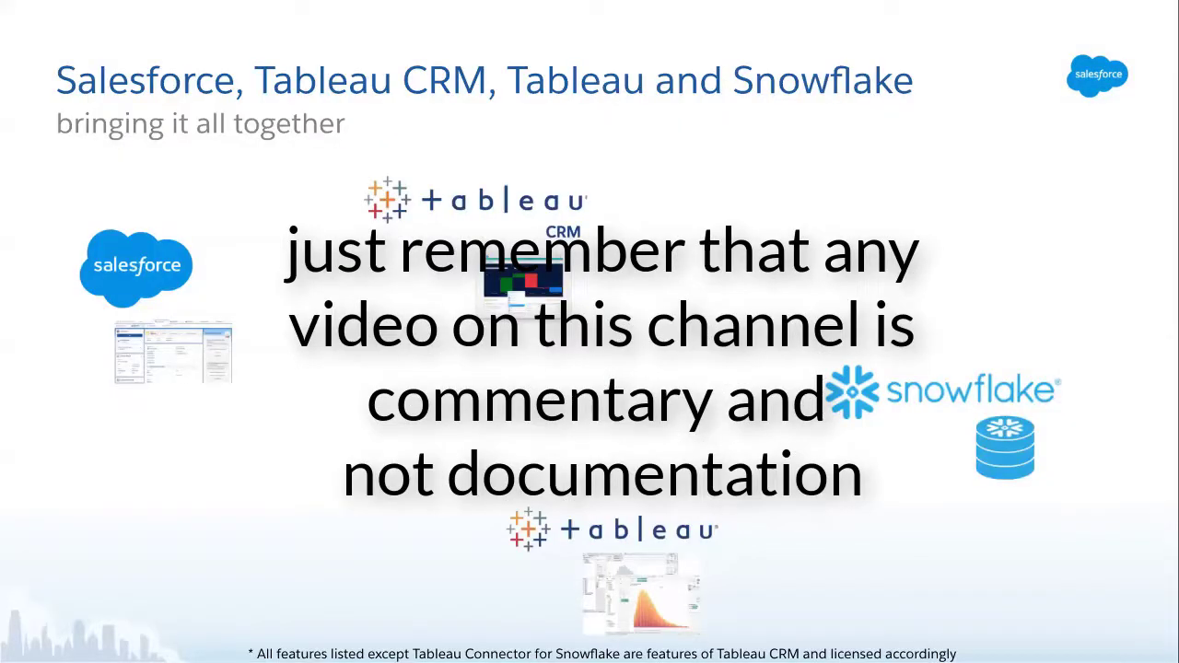